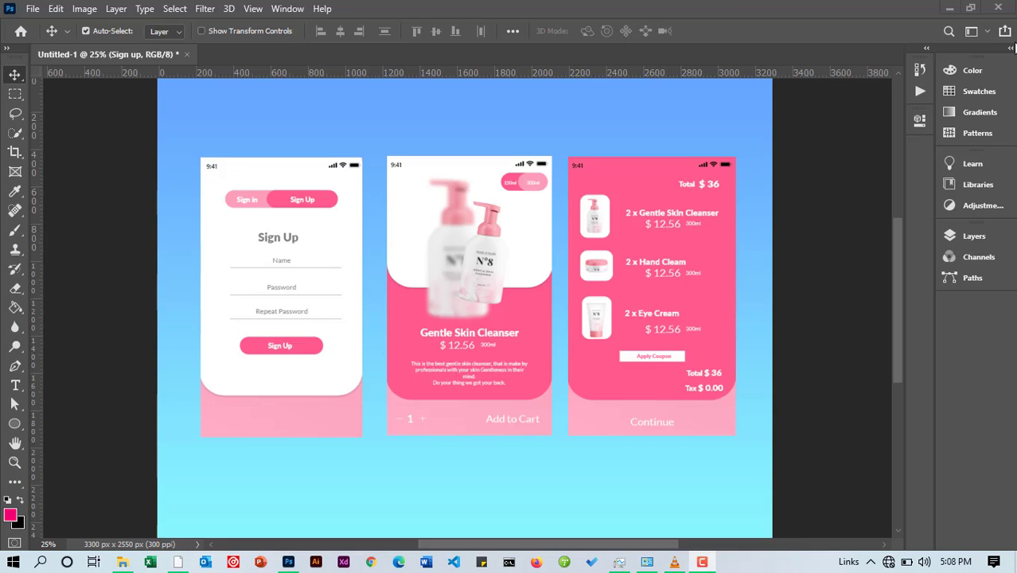
Rasterize the Single Product – 1 layer from the Layers panel.
left_click(976, 236)
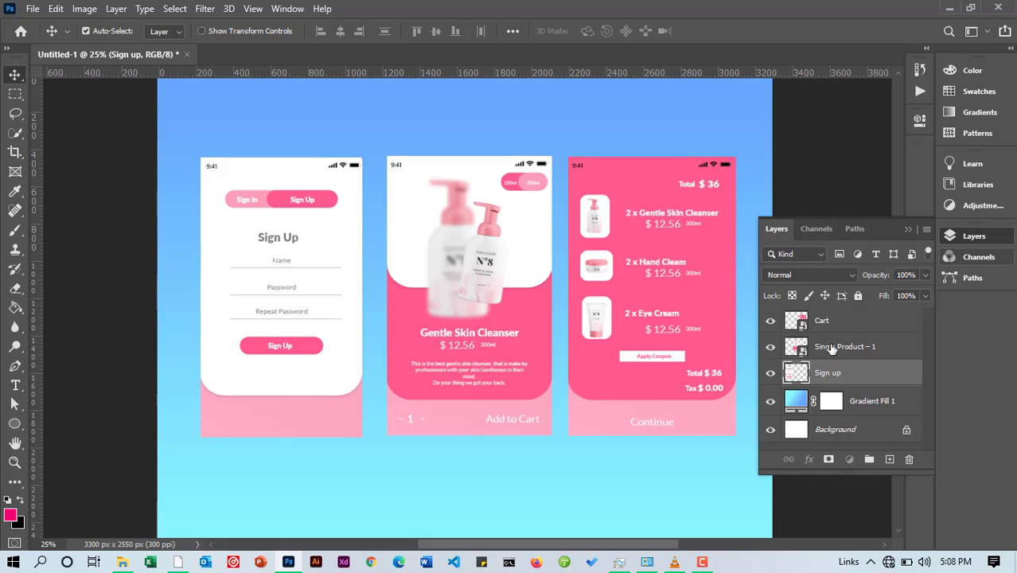
left_click(832, 348)
right_click(832, 347)
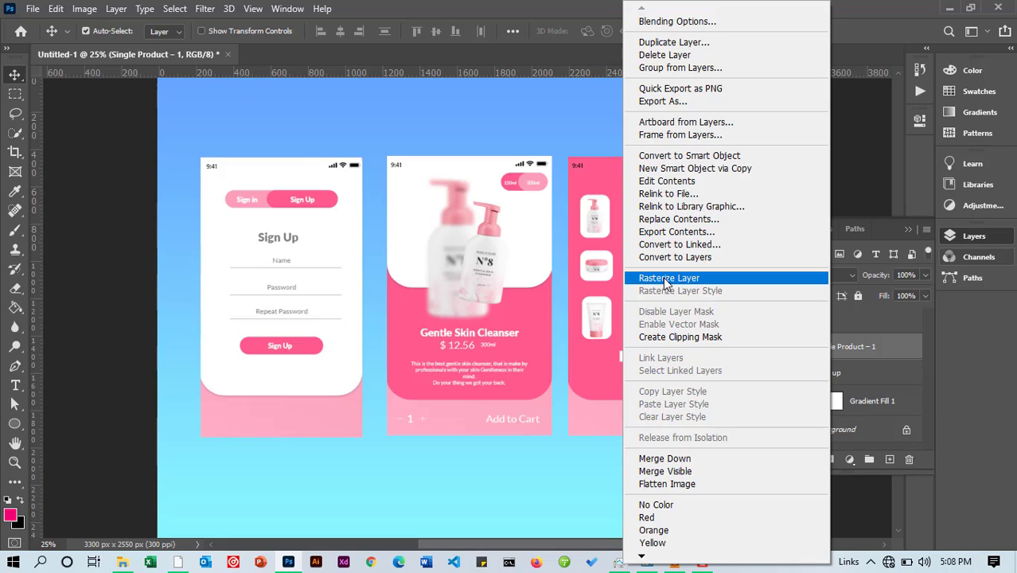
left_click(848, 174)
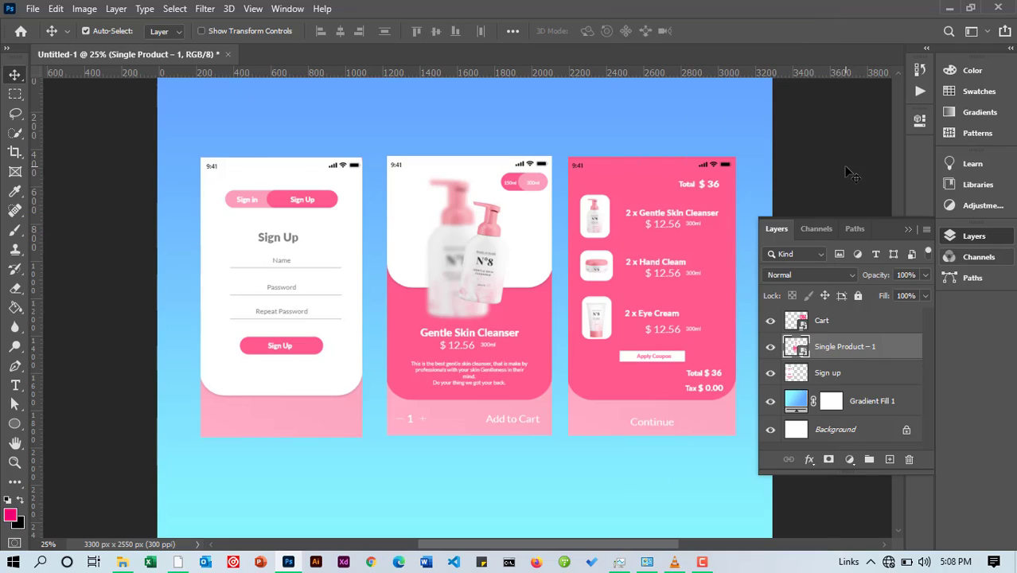
Collapse the Layers panel and select the Sign up screen for editing.
left_click(908, 229)
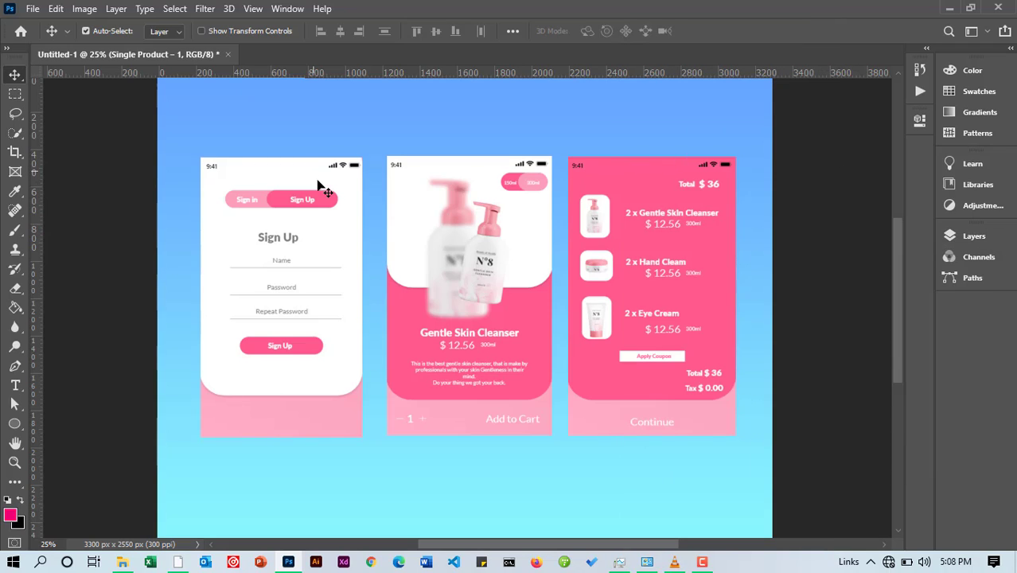
left_click(313, 192)
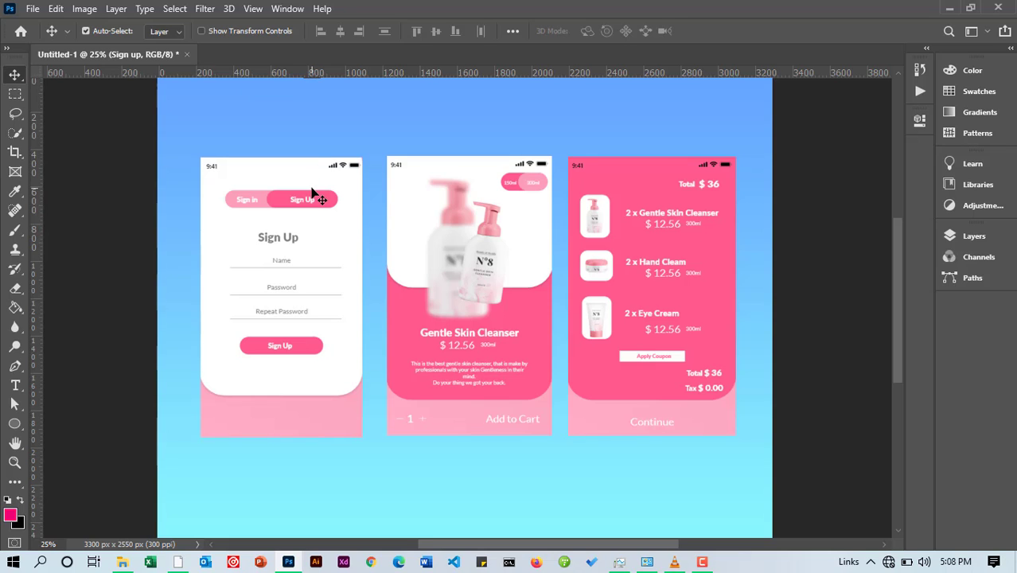
left_click(55, 9)
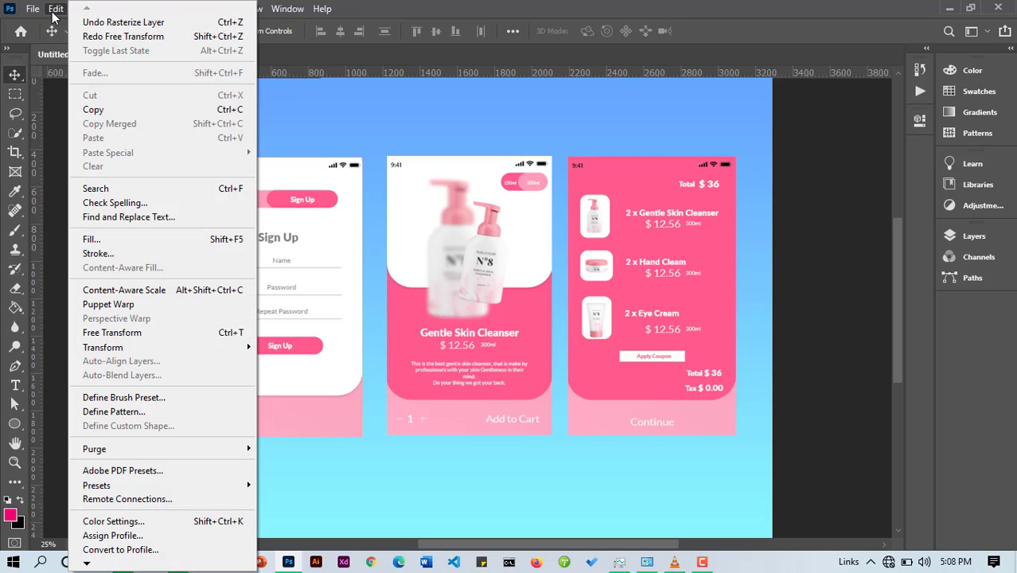
Free-transform the Sign up screen with 30° rotation and -30° horizontal skew, shifted up-right.
left_click(142, 335)
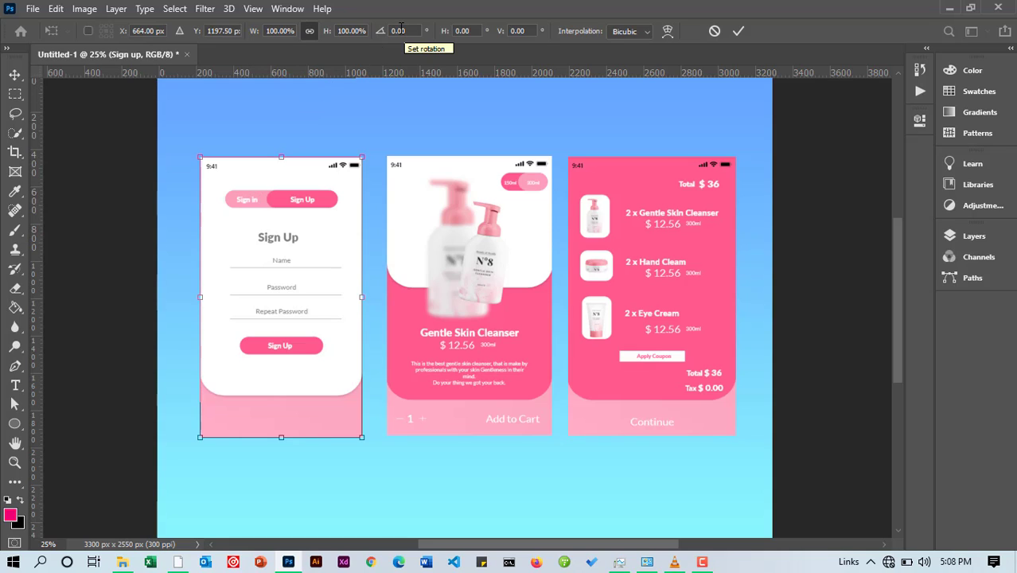
left_click(402, 30)
type("30")
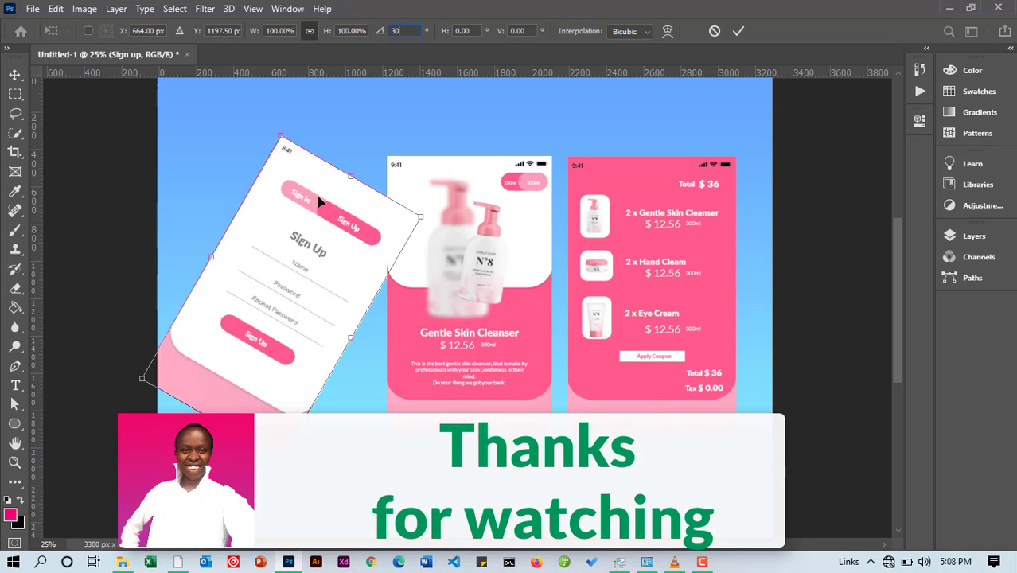
left_click(470, 30)
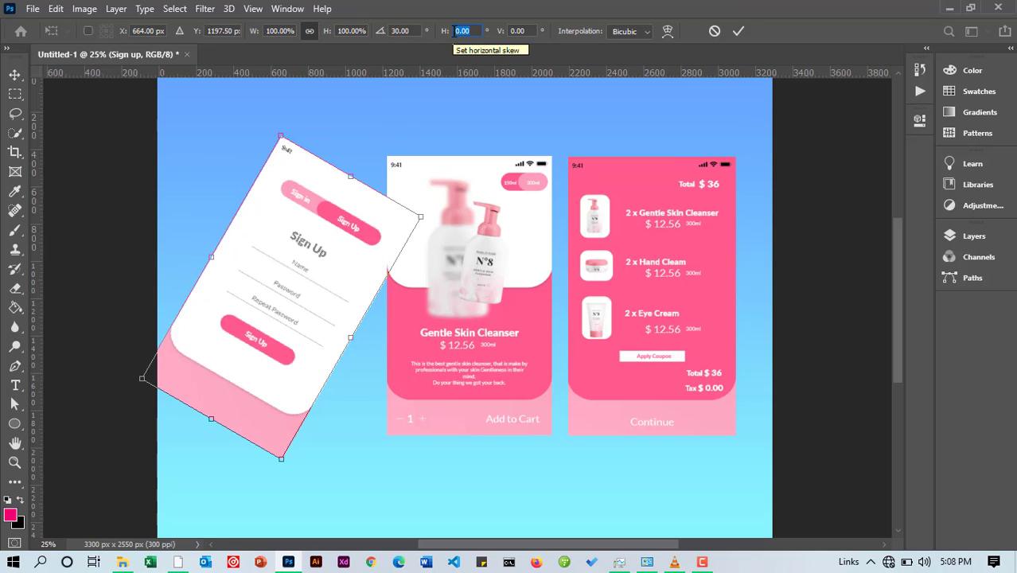
type("-3")
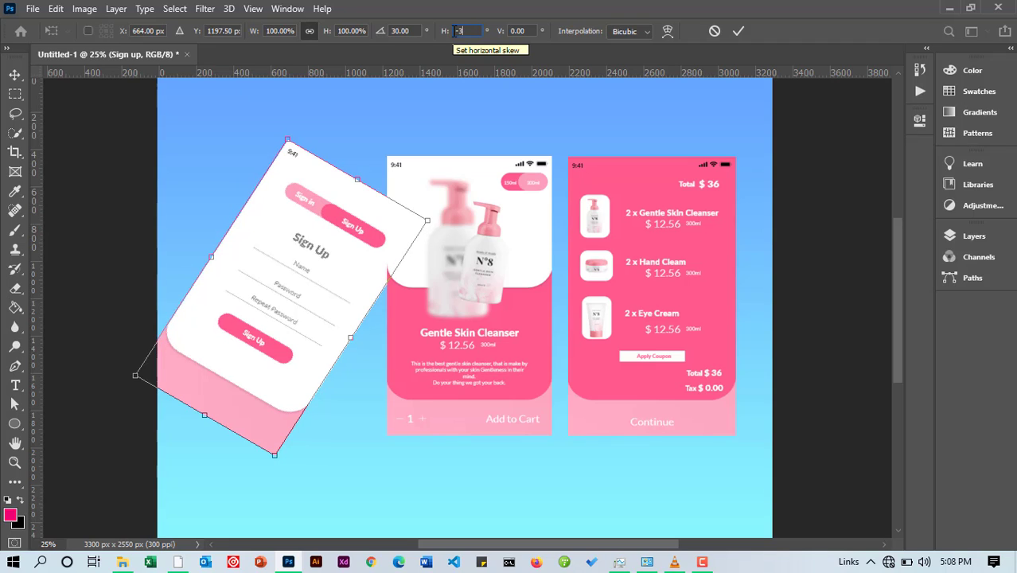
type("0")
key("Return")
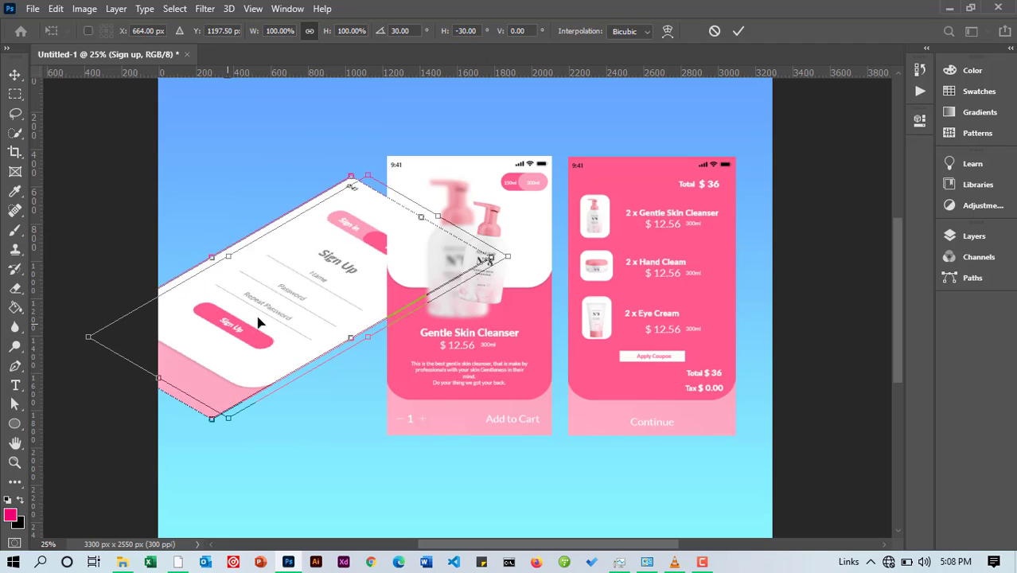
left_click_drag(258, 322, 269, 300)
left_click(738, 34)
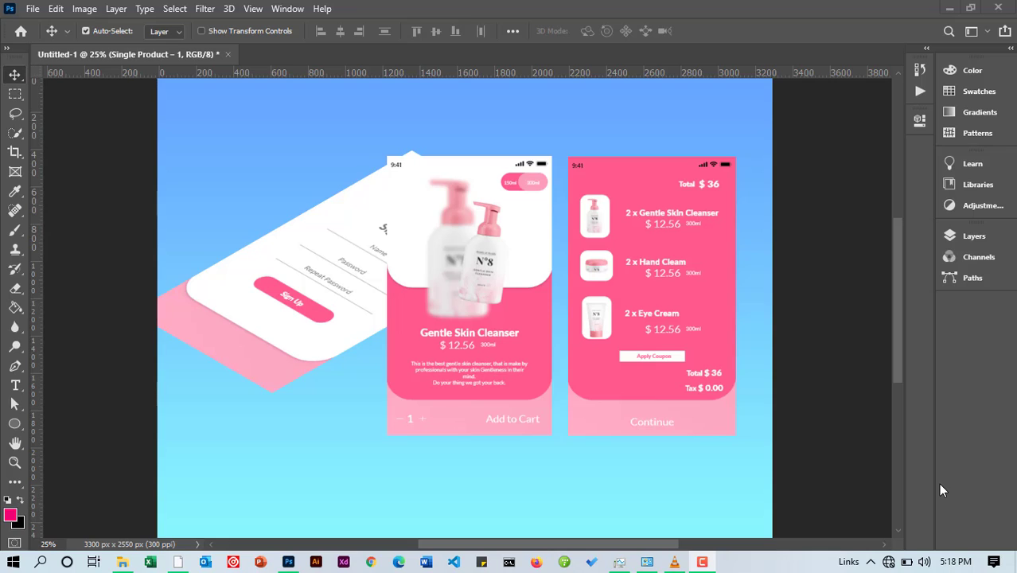
Show the Actions panel and delete the old Isometric action set.
left_click(287, 9)
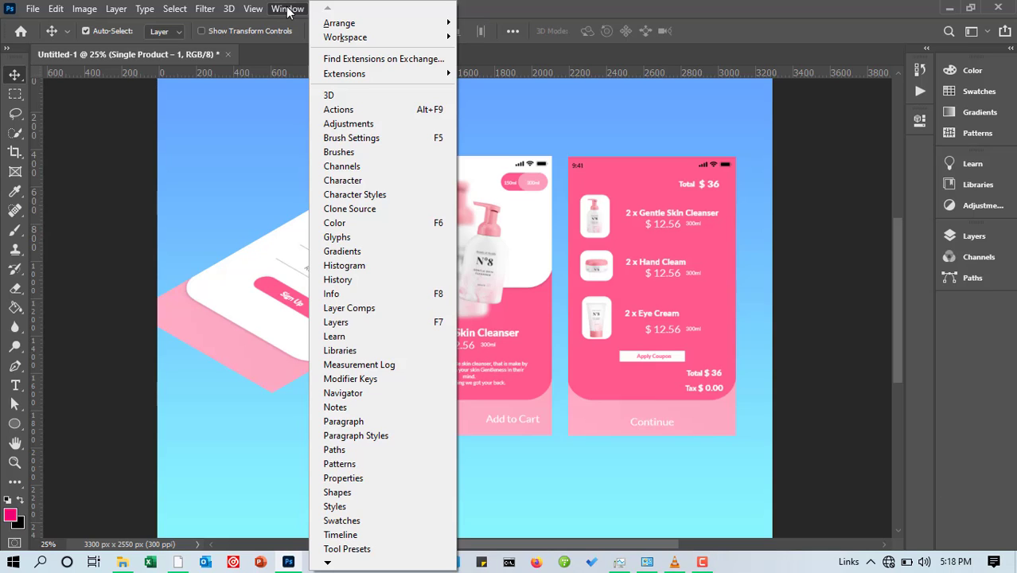
left_click(335, 110)
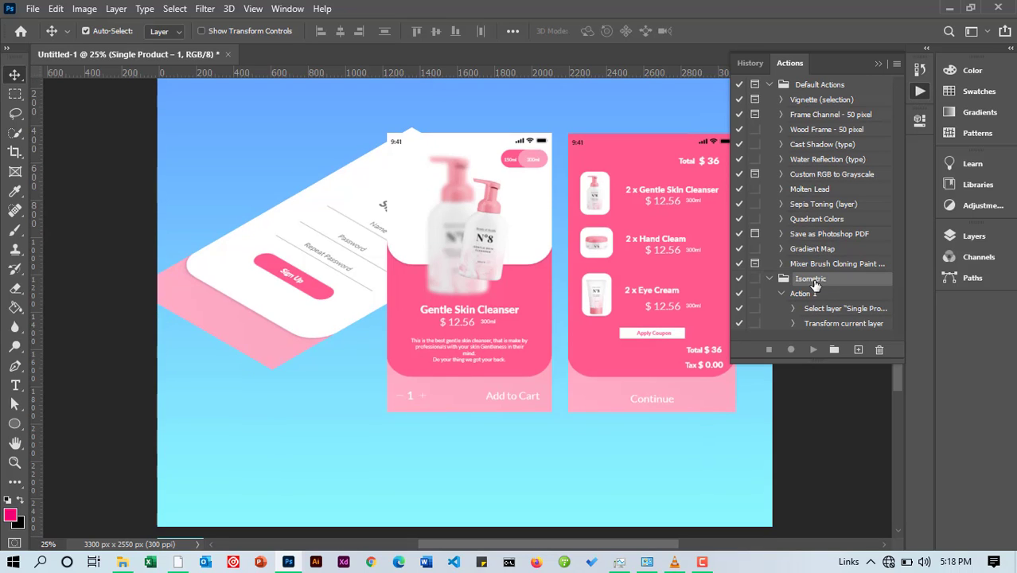
left_click(879, 350)
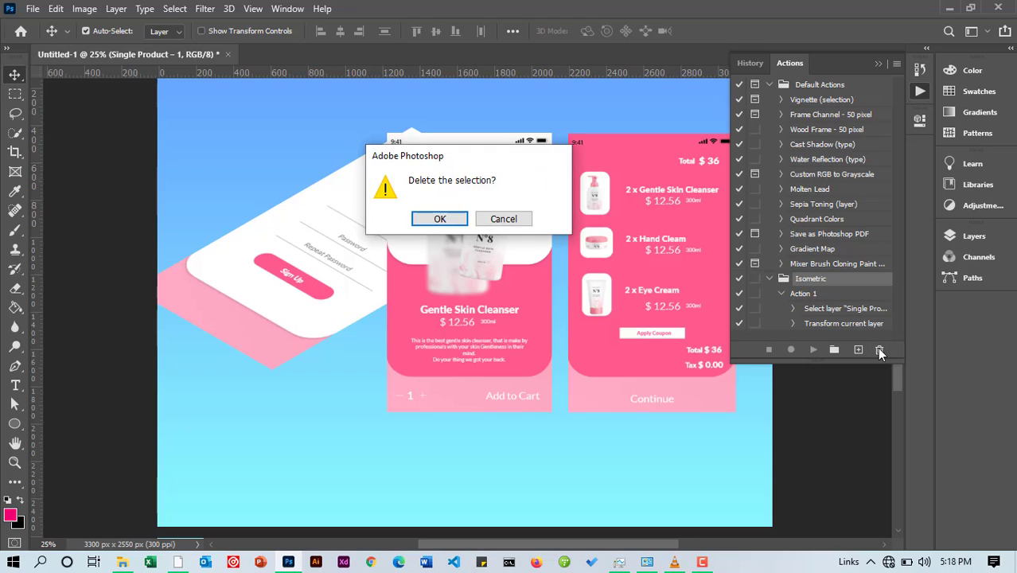
left_click(441, 220)
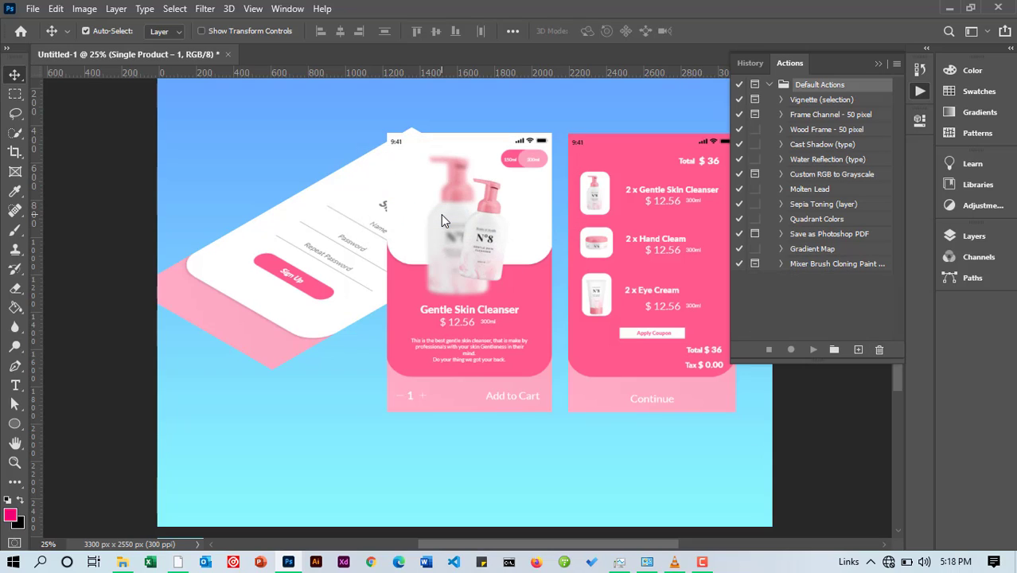
Create a new action set named 'Isometric'.
left_click(834, 351)
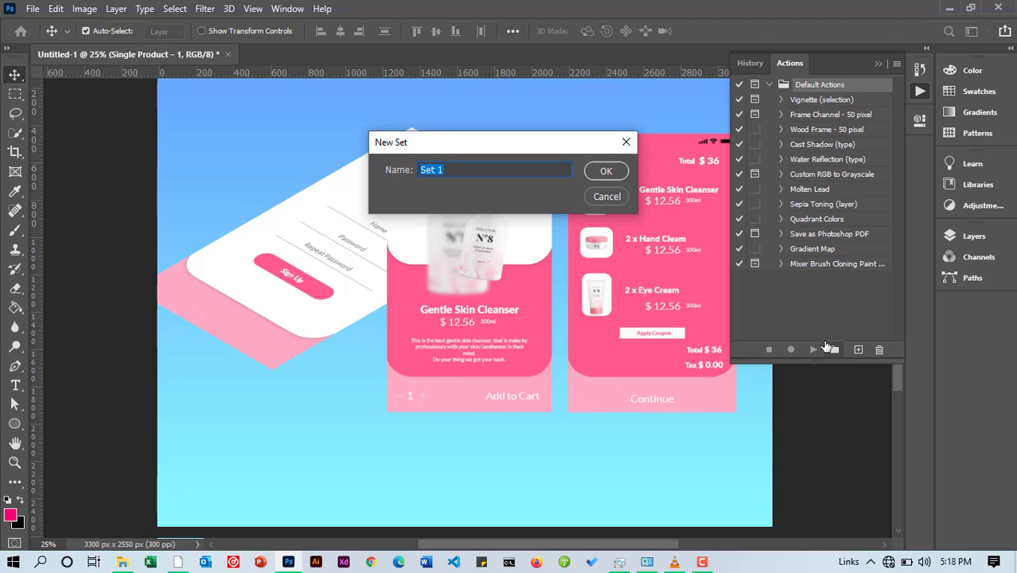
type("Isometric")
left_click(610, 171)
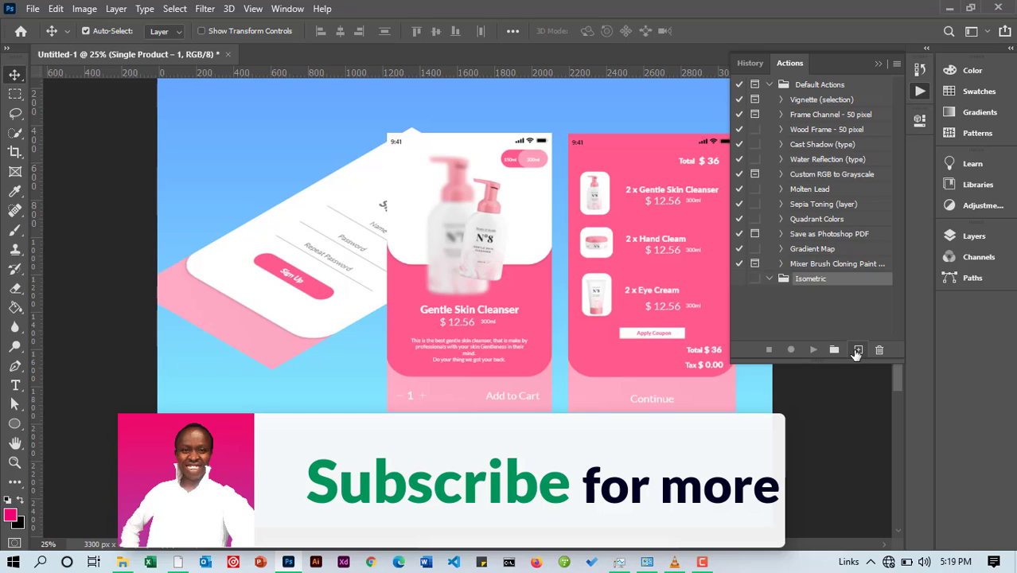
Add Action 1 to the set with no colour and start recording it.
left_click(858, 350)
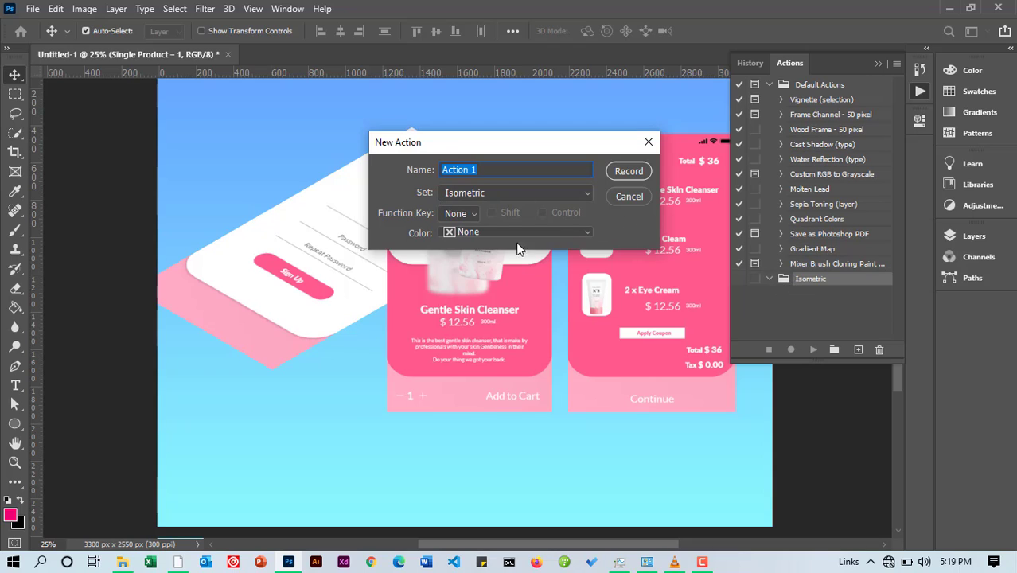
left_click(465, 232)
left_click(604, 226)
left_click(628, 171)
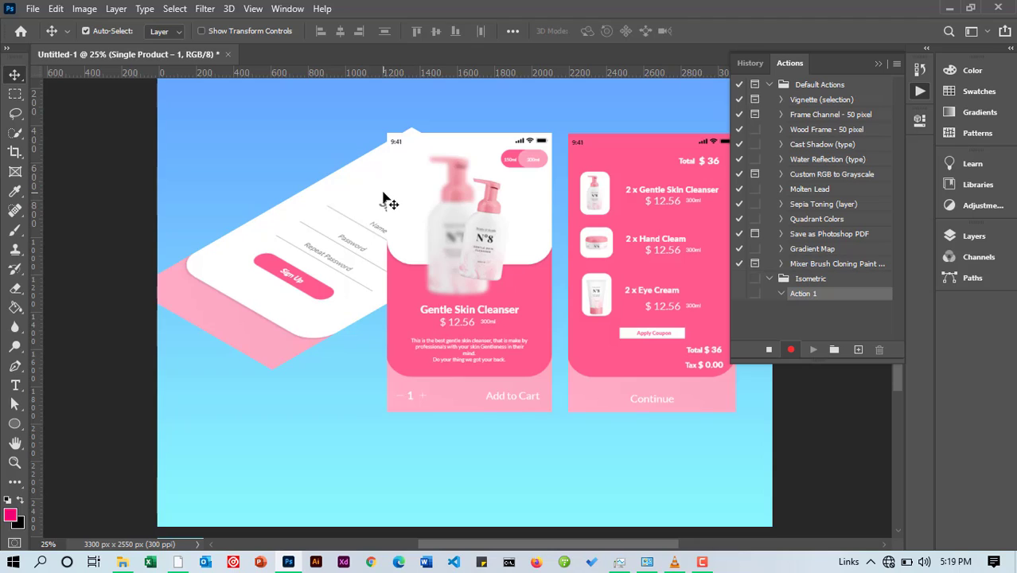
Free-transform the Gentle Skin Cleanser screen with 30° rotation and -30° horizontal skew.
left_click(878, 64)
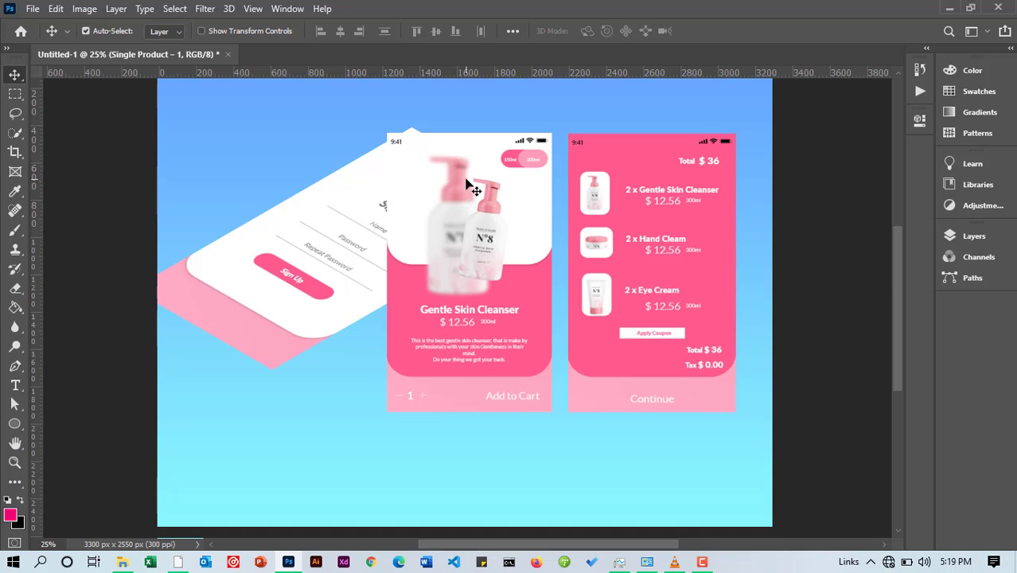
left_click(56, 10)
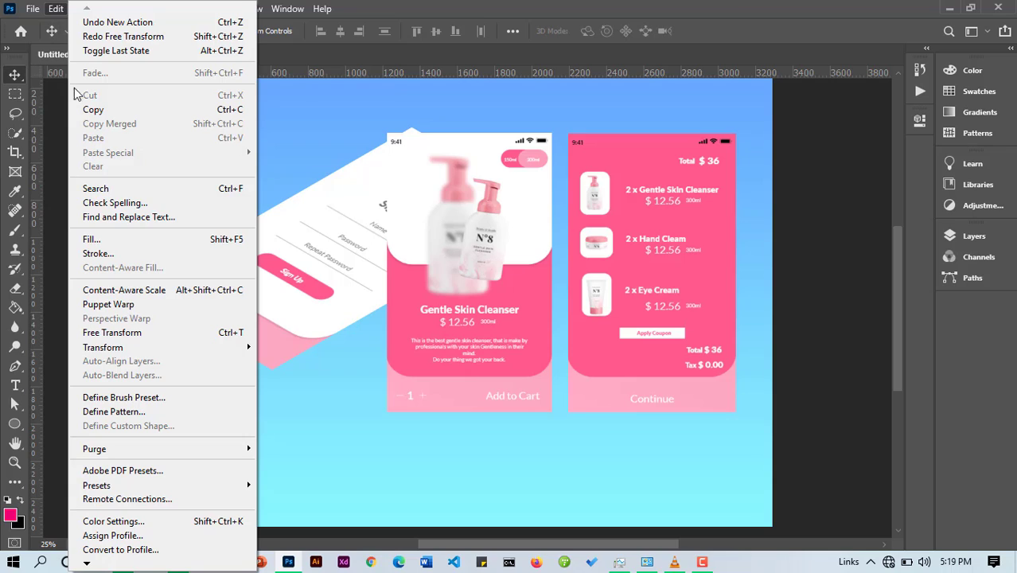
left_click(123, 335)
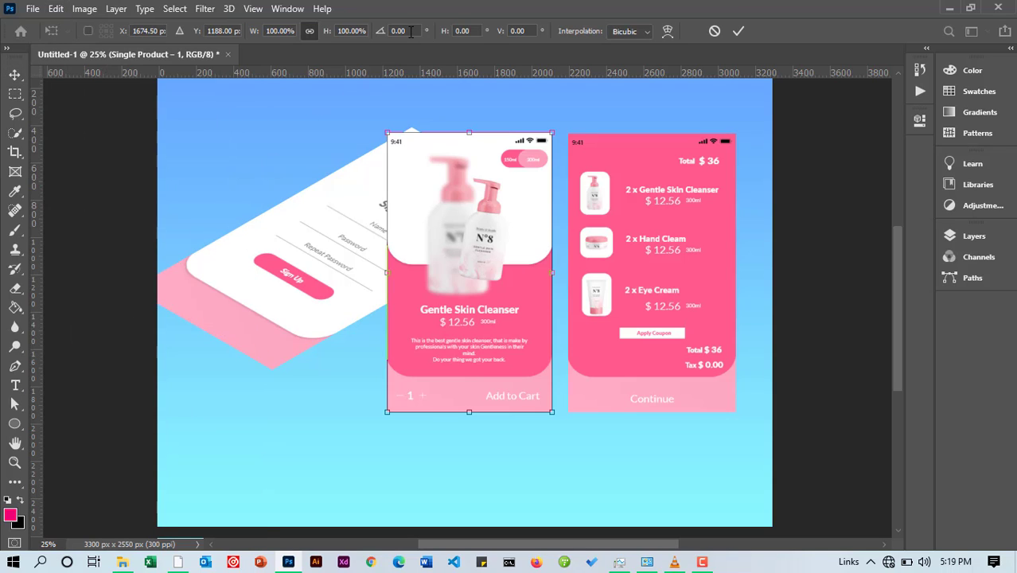
left_click(386, 32)
type("30")
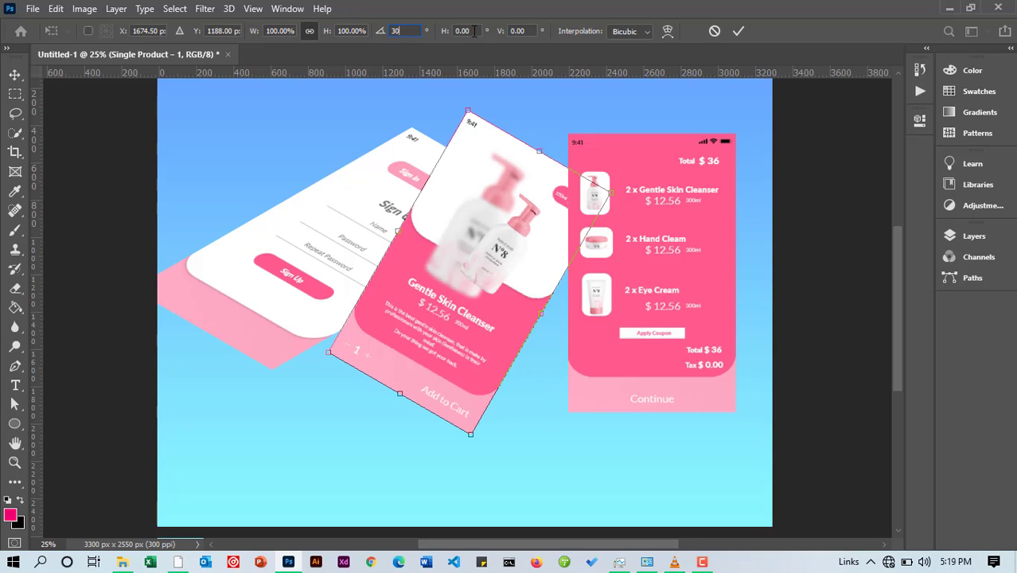
left_click(474, 31)
key("BackSpace")
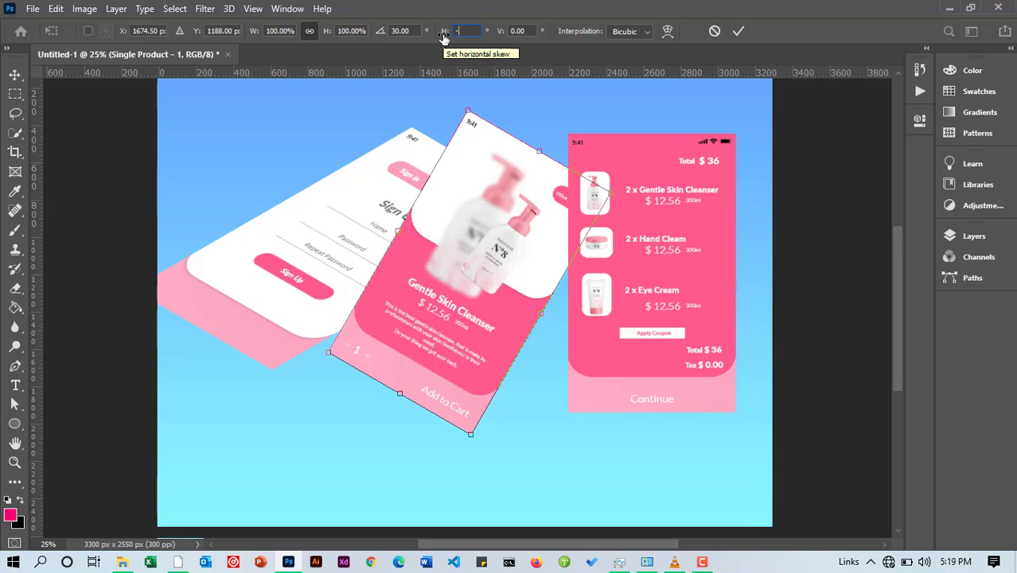
type("-30")
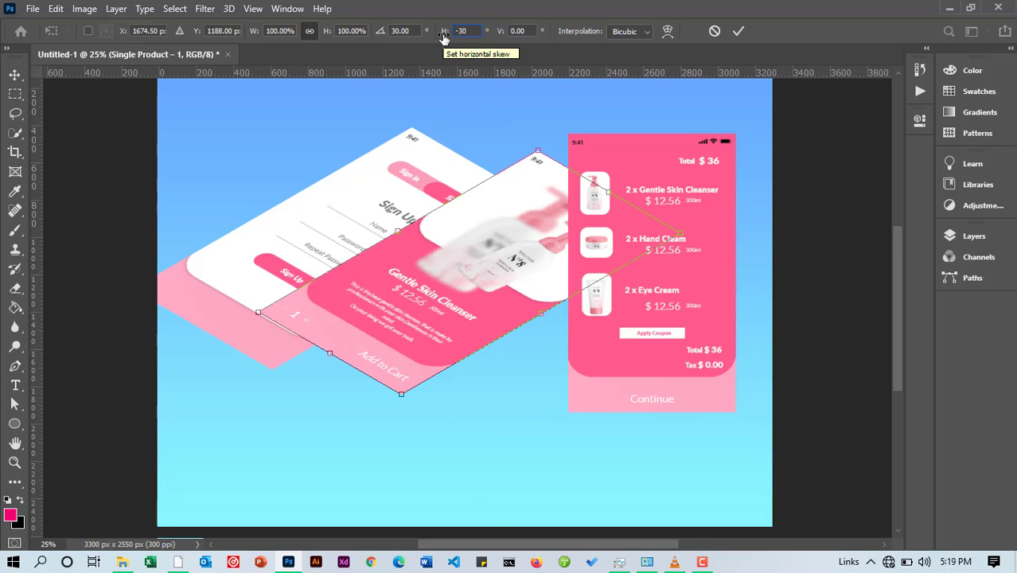
left_click(739, 32)
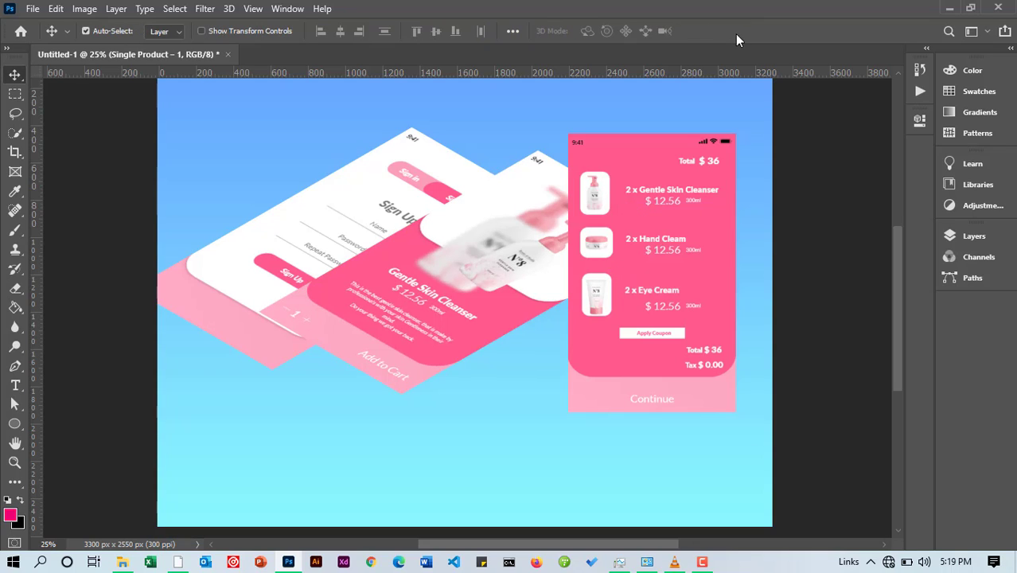
left_click(918, 93)
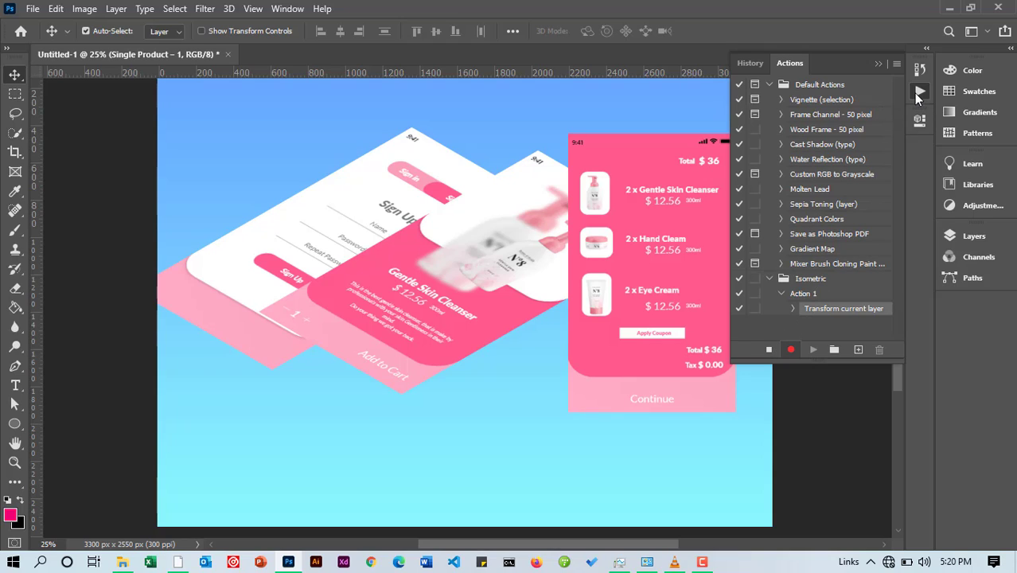
Stop recording Action 1 and collapse the Actions panel.
left_click(771, 350)
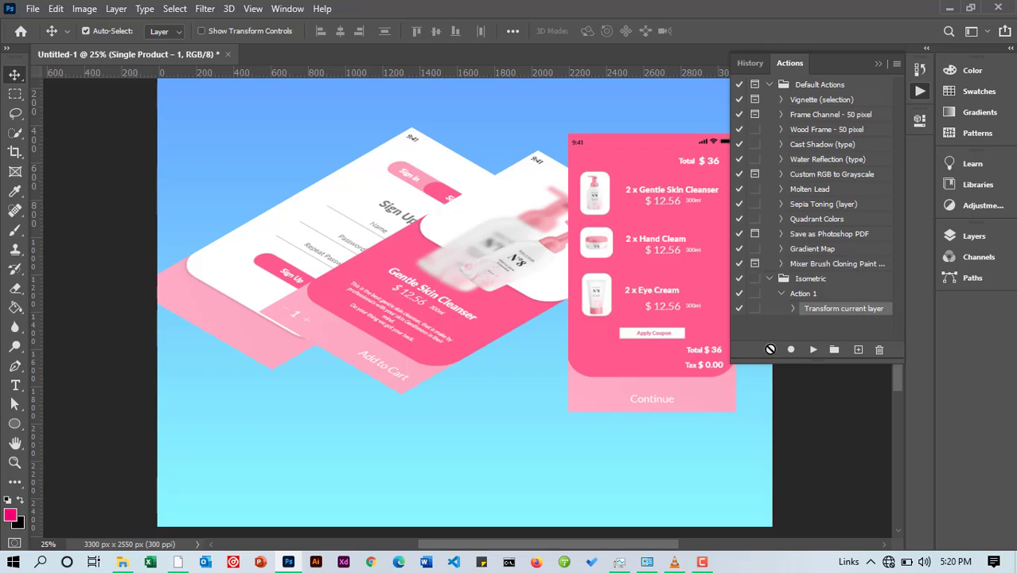
left_click(877, 66)
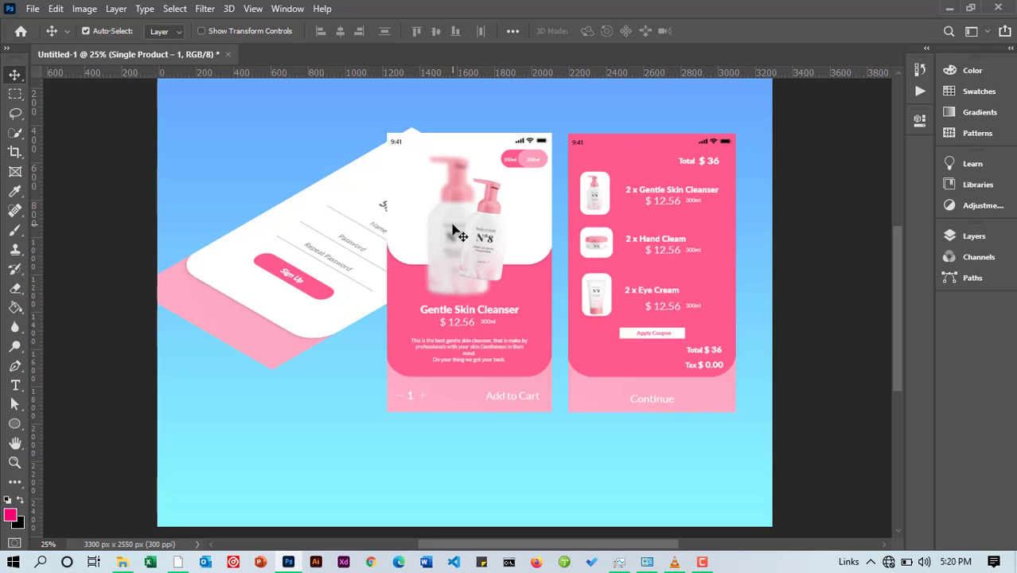
Play Action 1 on the Single Product layer, then on the Cart layer.
left_click(920, 92)
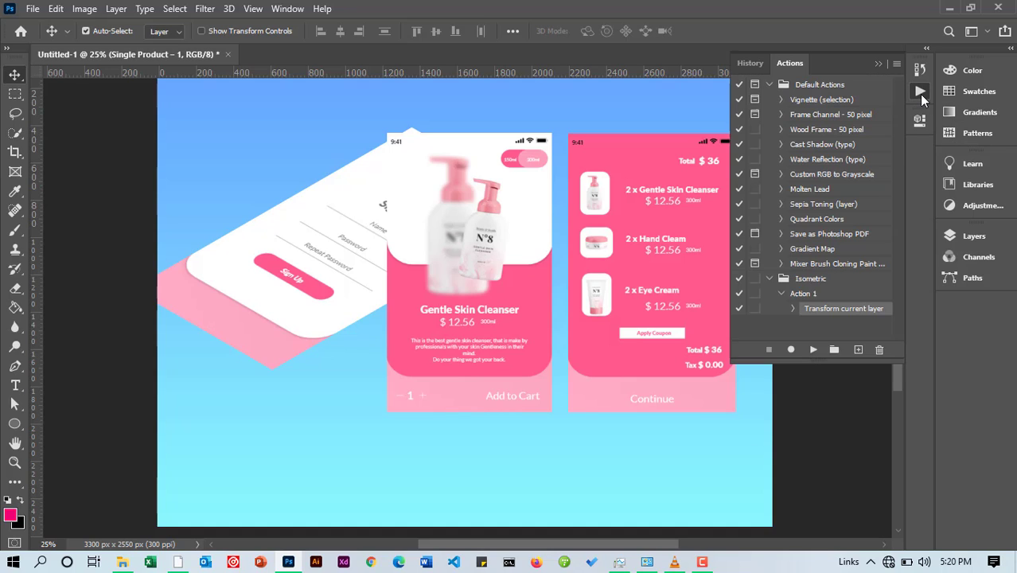
left_click(814, 351)
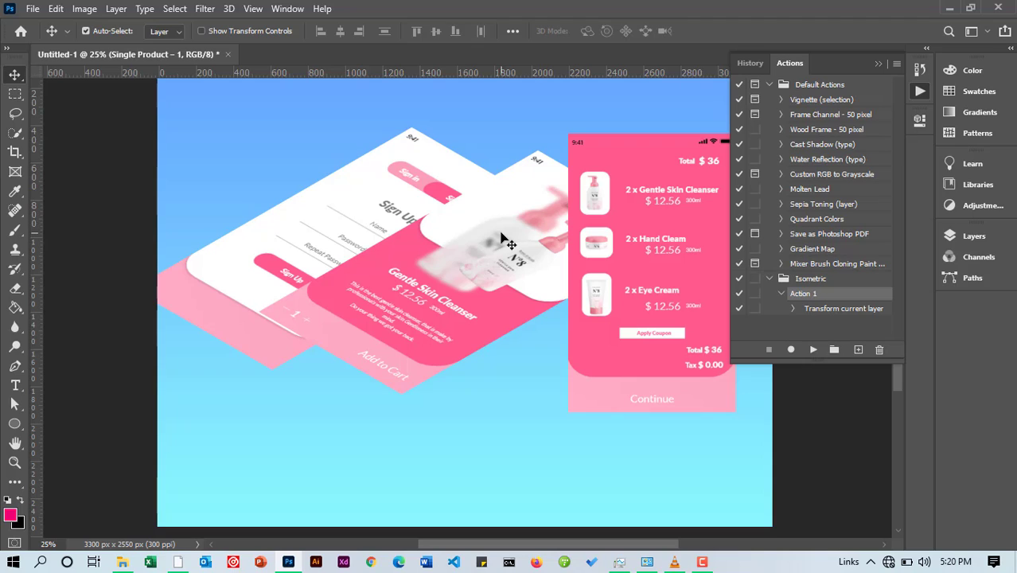
left_click(613, 165)
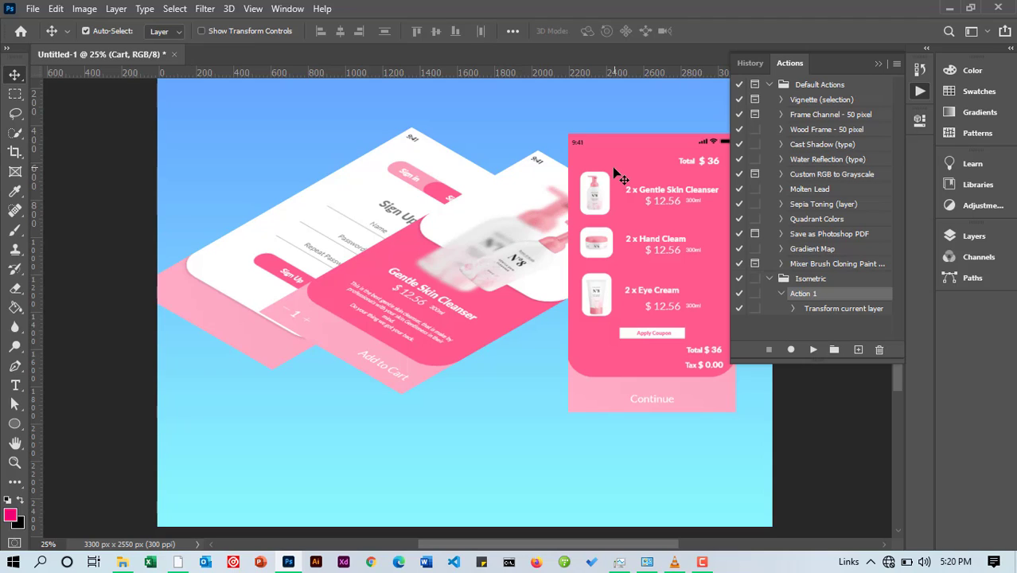
left_click(814, 351)
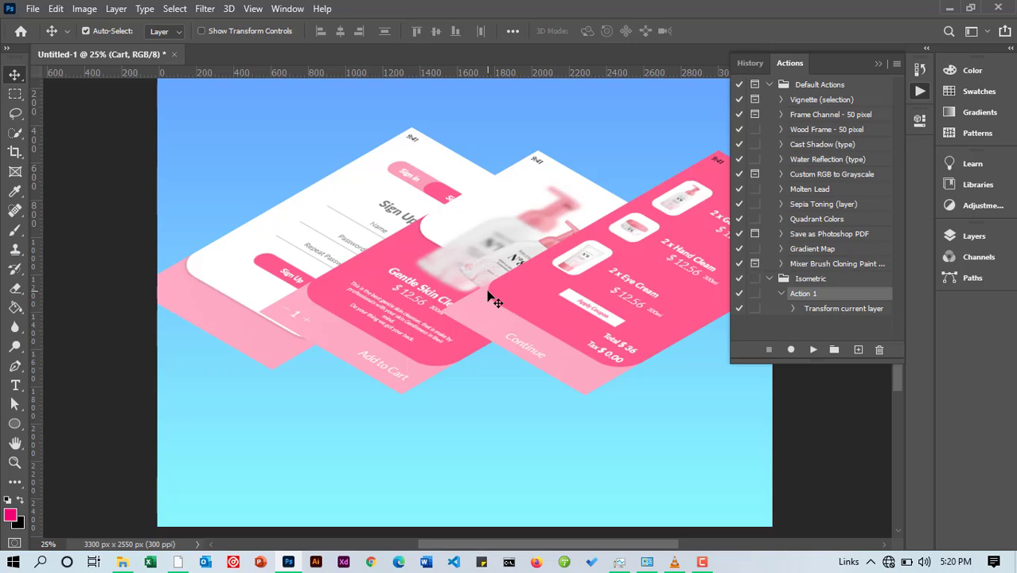
Drag the three isometric screens into a vertical stack with the Cart screen on top.
left_click(878, 64)
left_click_drag(646, 270, 549, 256)
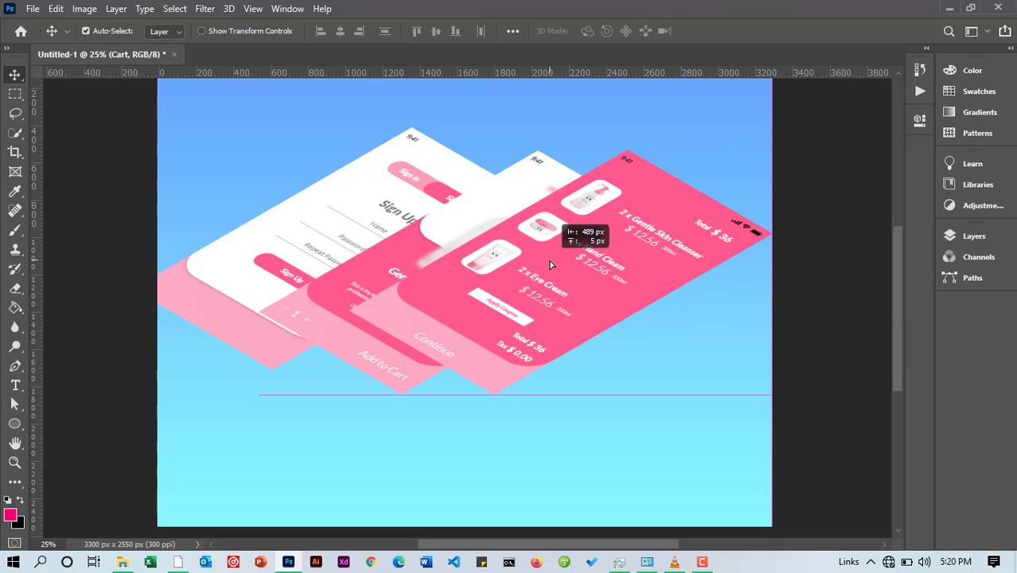
left_click_drag(284, 325, 334, 398)
left_click_drag(445, 263, 472, 336)
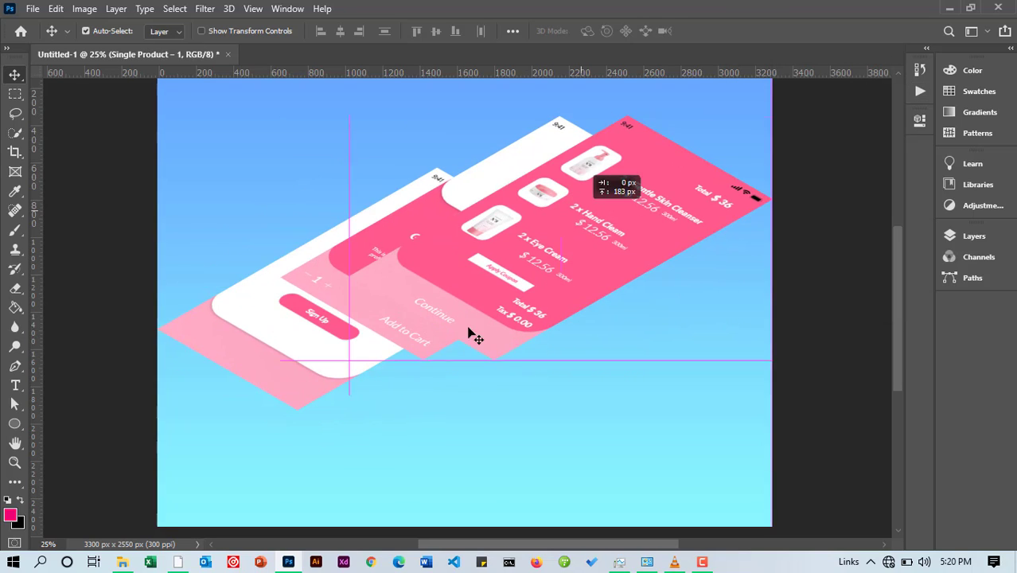
left_click_drag(382, 374, 411, 436)
left_click_drag(363, 330, 377, 380)
mouse_move(445, 254)
left_mouse_down()
mouse_move(465, 239)
mouse_move(463, 220)
mouse_move(447, 266)
left_mouse_up()
left_click_drag(472, 359, 481, 359)
left_click(526, 293)
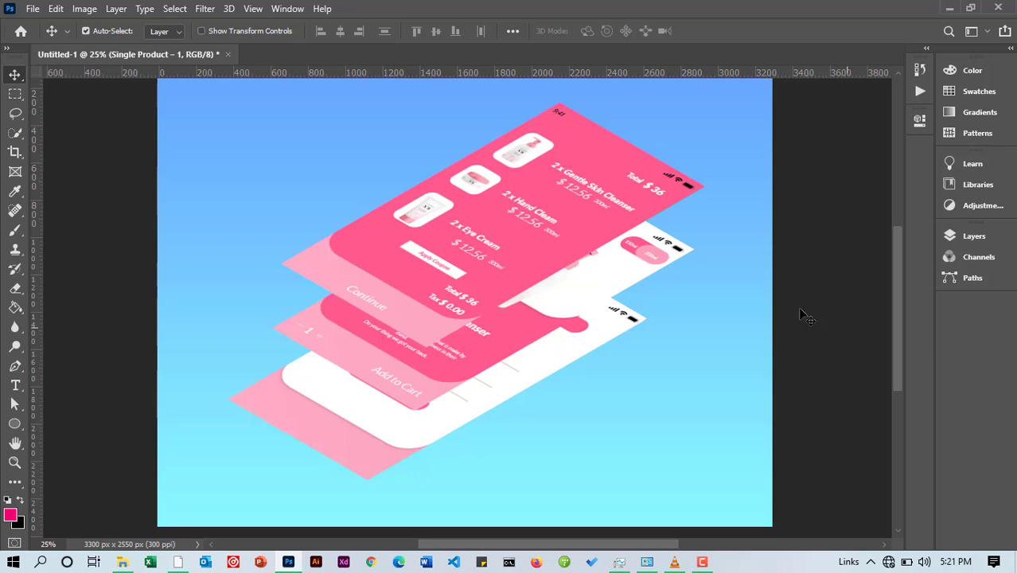
Add a Drop Shadow effect to the Single Product – 1 layer.
left_click(970, 236)
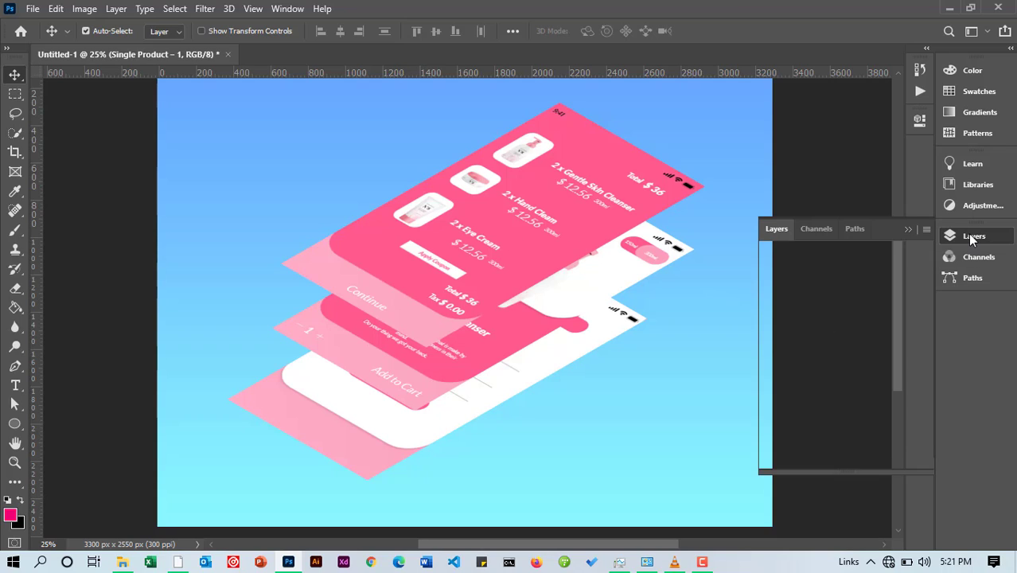
left_click(836, 371)
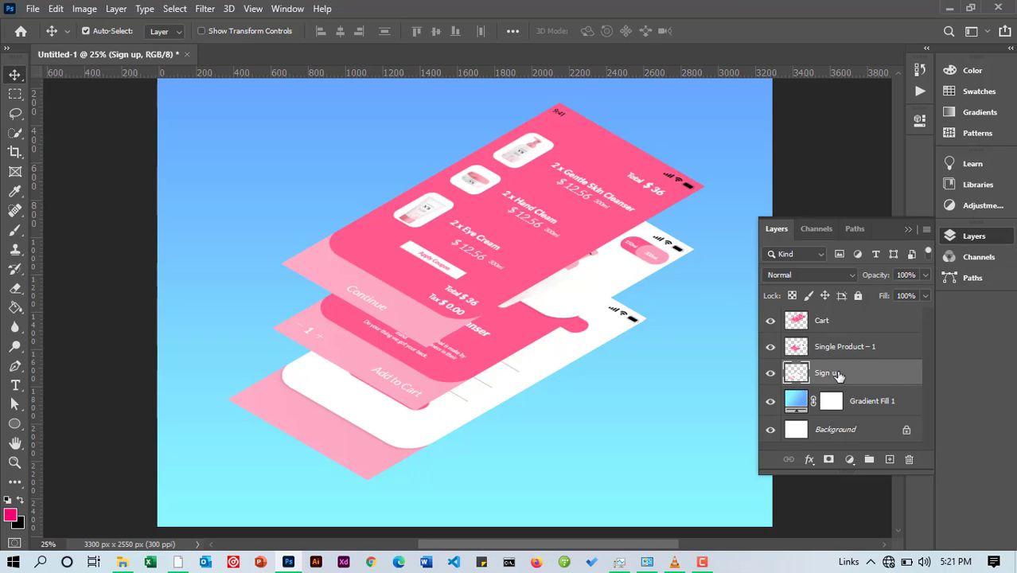
left_click(829, 350)
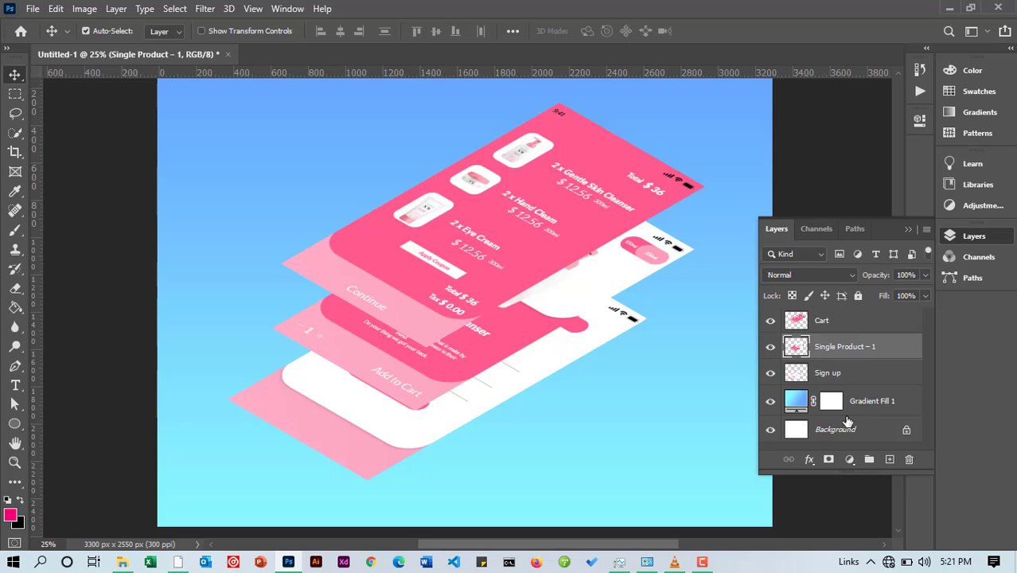
left_click(813, 464)
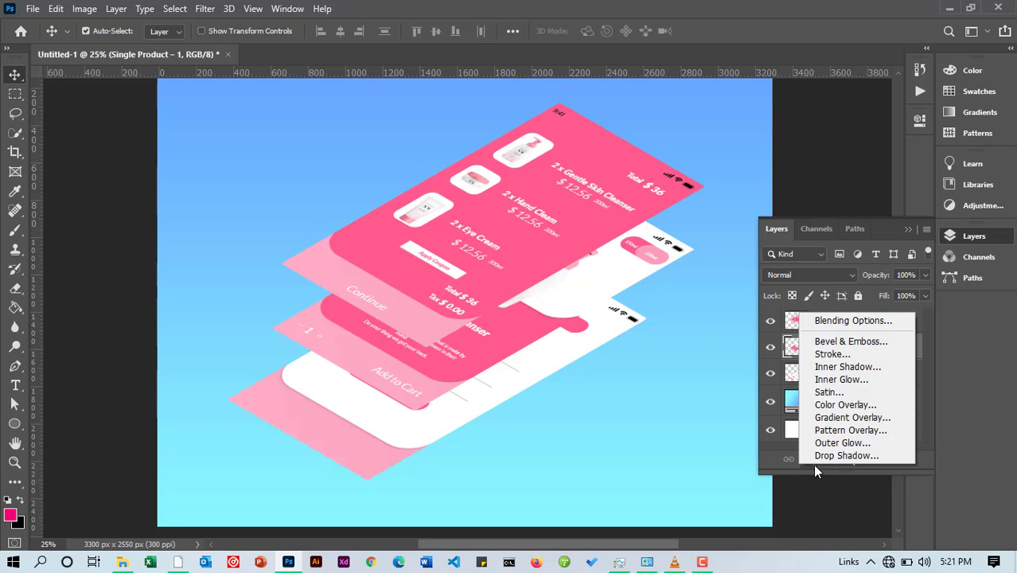
left_click(814, 459)
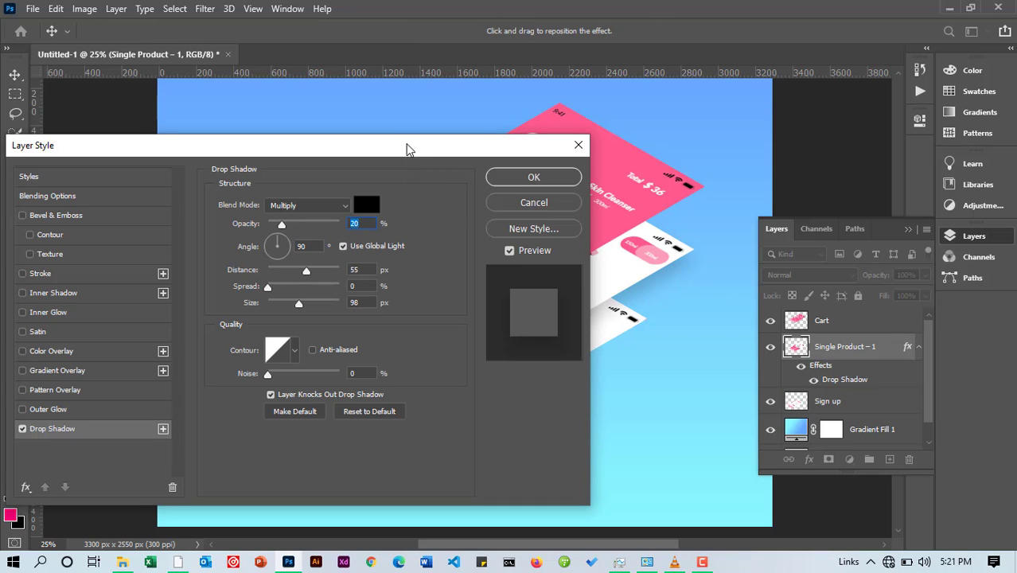
Set the shadow distance to 20 px, spread 0 and size 45 px, then confirm.
left_click_drag(408, 149, 544, 173)
left_click_drag(677, 215, 805, 286)
left_click(802, 408)
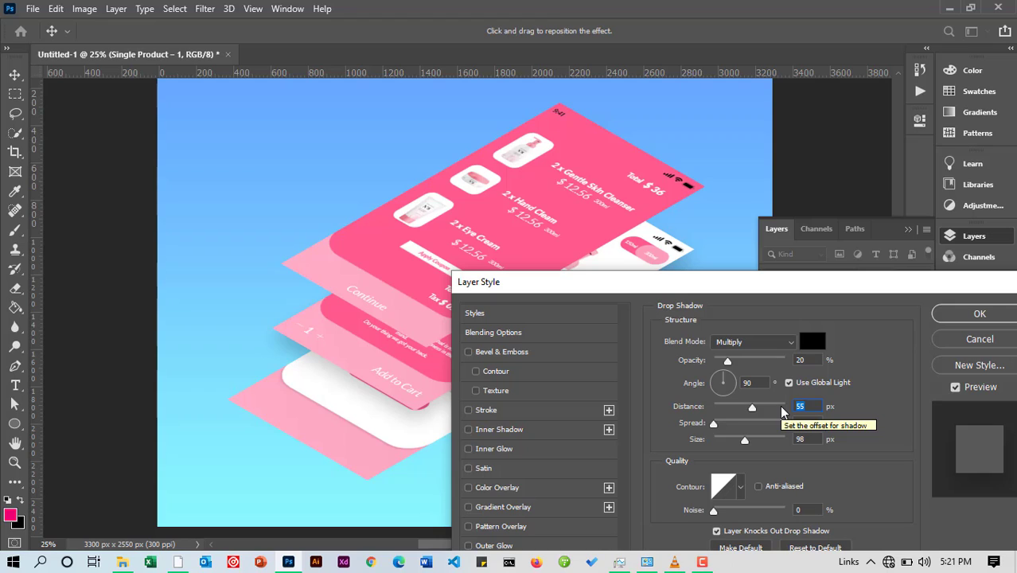
type("20")
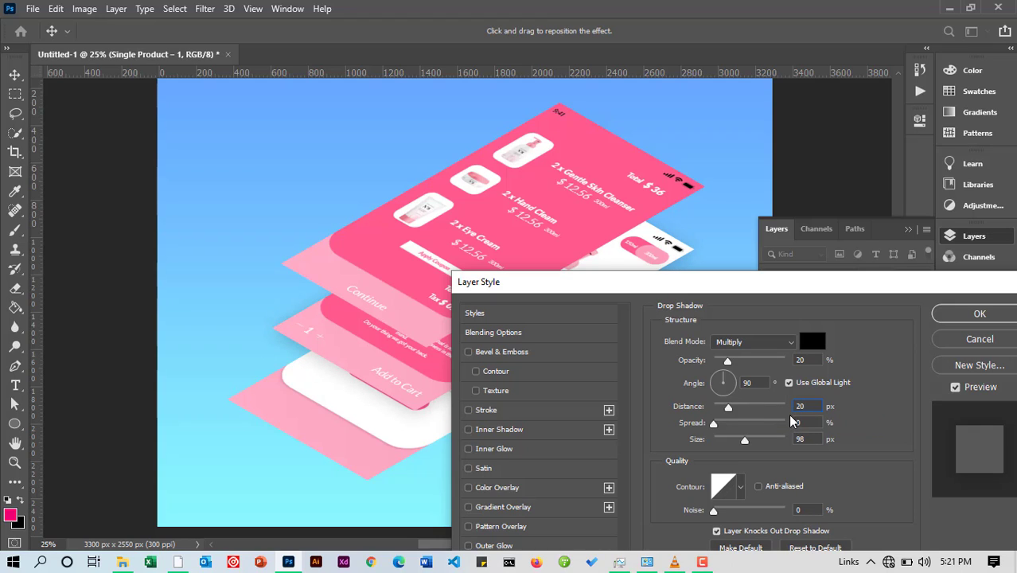
left_click(794, 423)
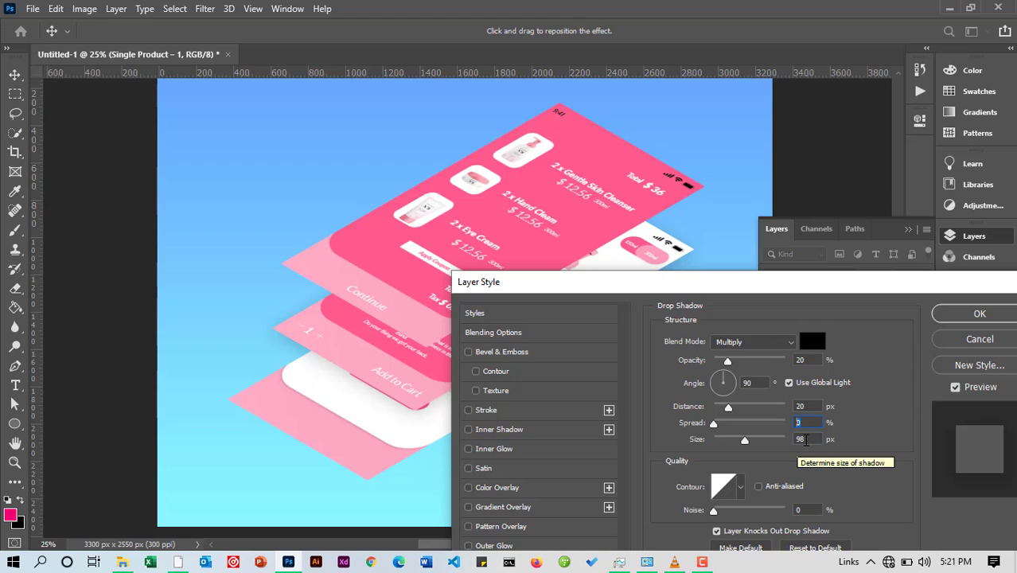
left_click(805, 438)
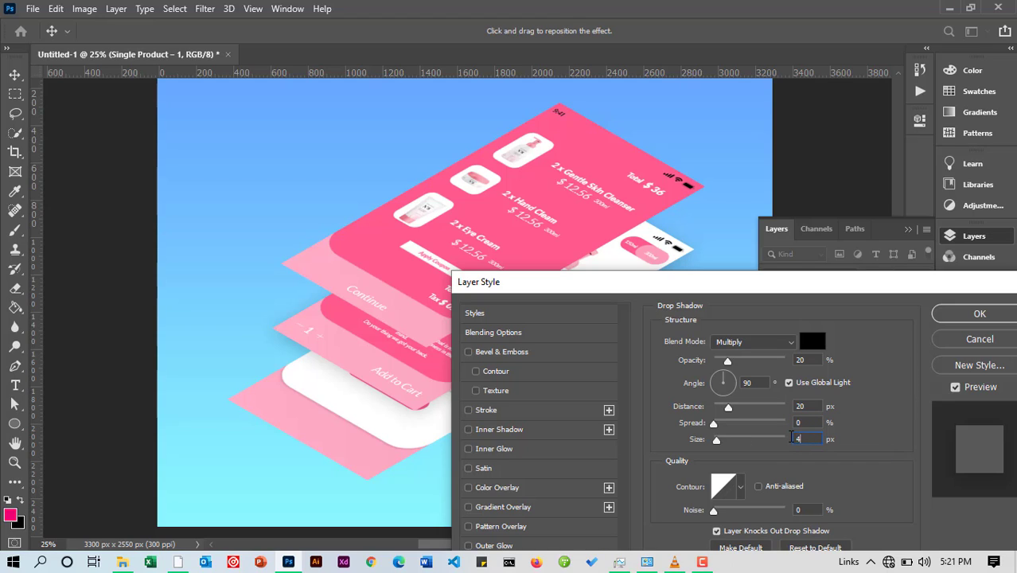
type("45")
left_click_drag(585, 286, 286, 159)
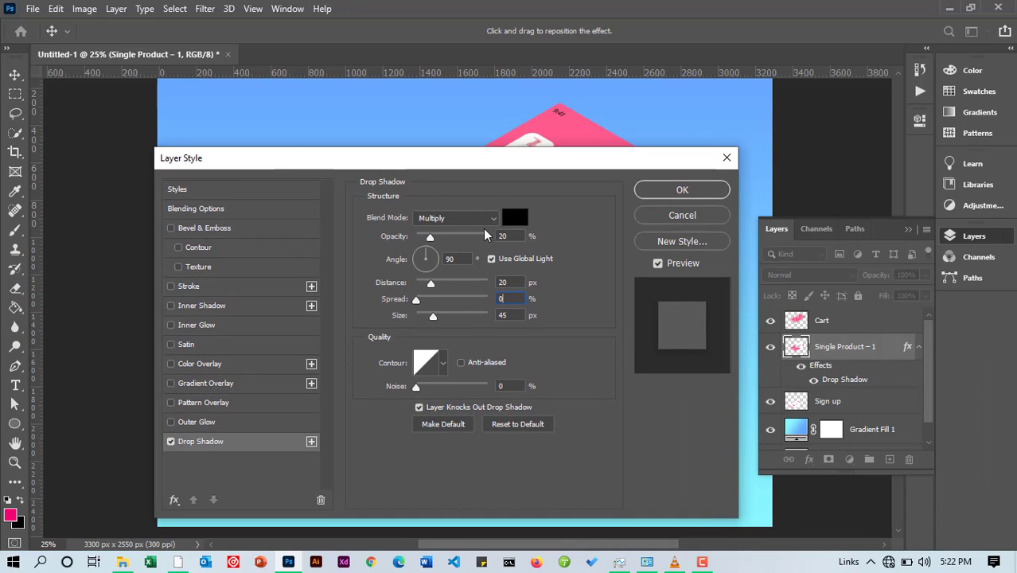
left_click_drag(449, 185, 439, 272)
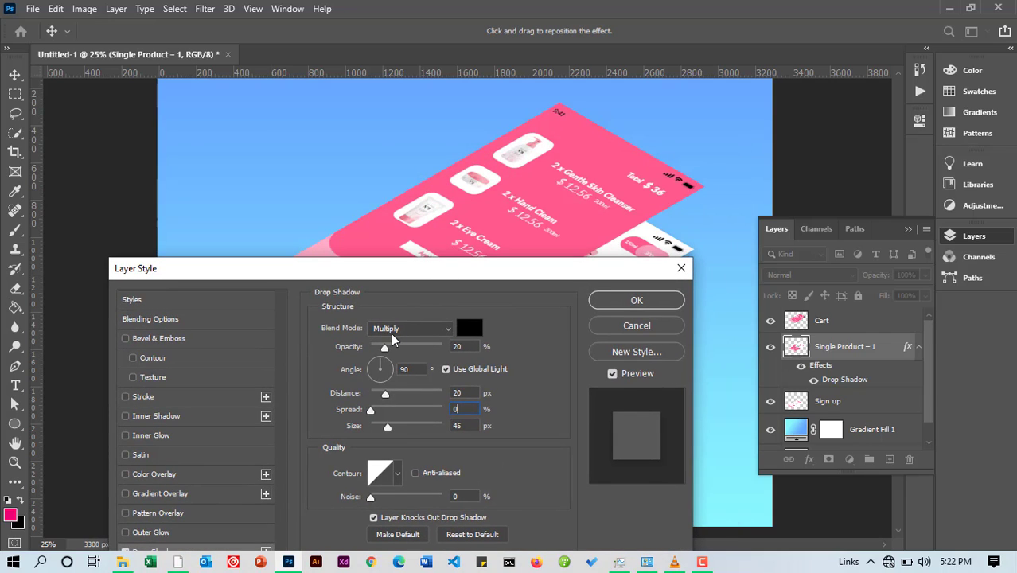
left_click(612, 304)
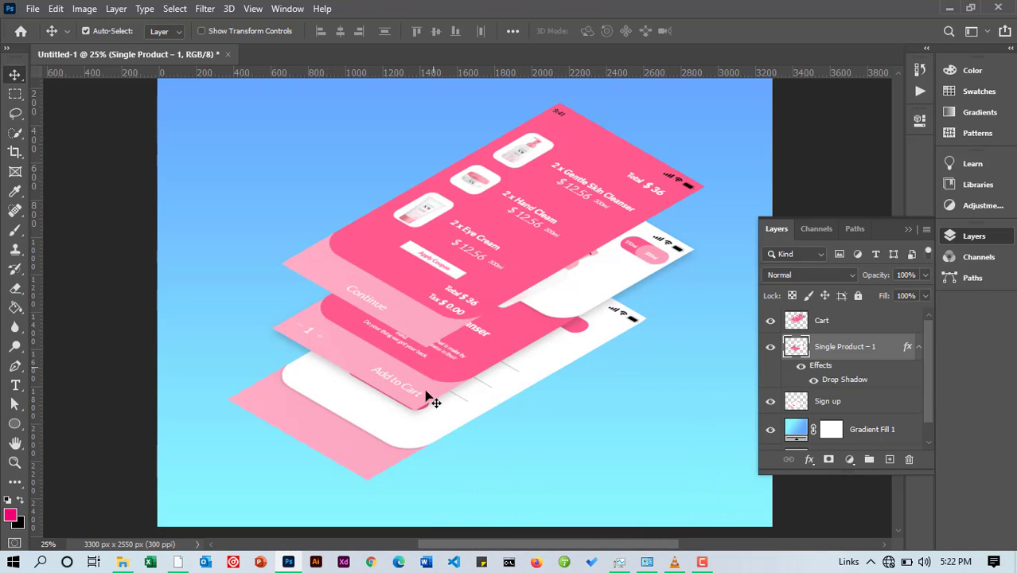
Copy the Single Product – 1 layer style and paste it onto the Cart layer.
right_click(832, 352)
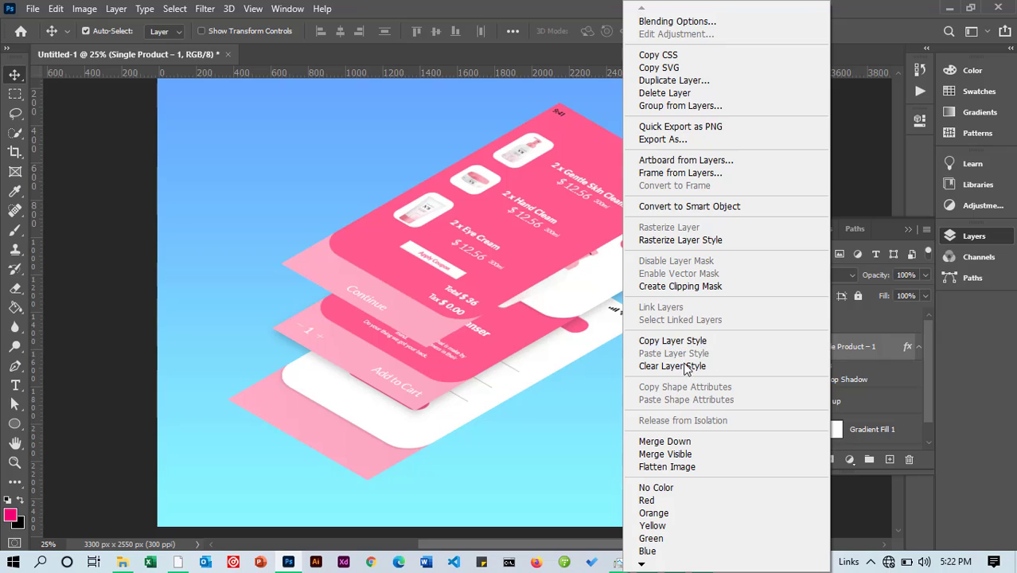
left_click(647, 343)
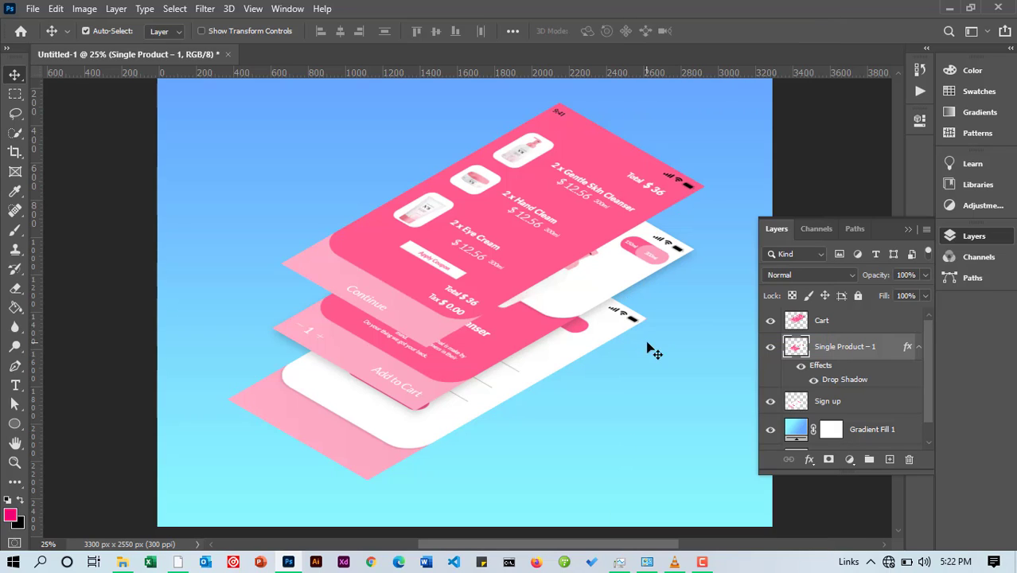
right_click(823, 324)
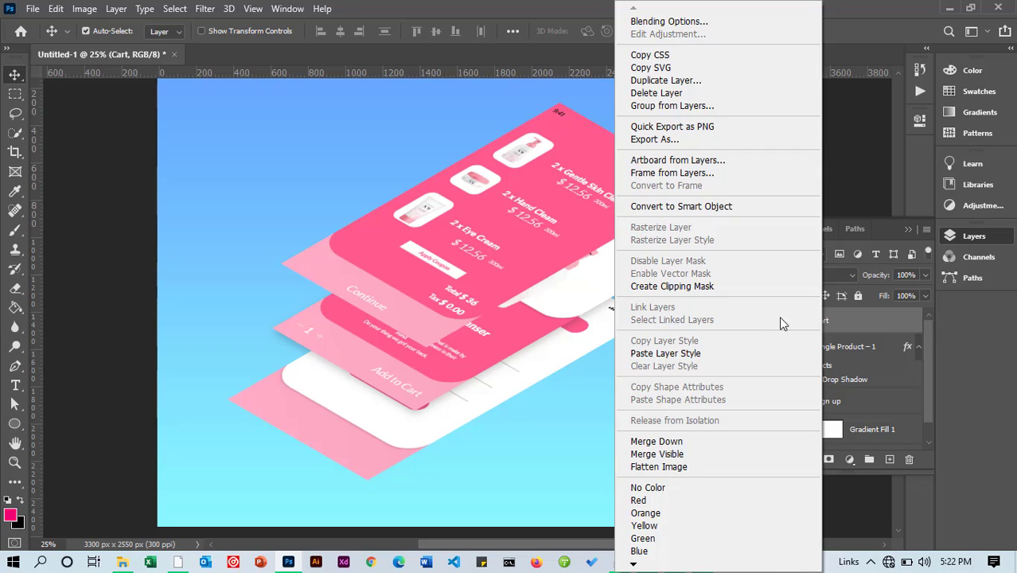
left_click(679, 354)
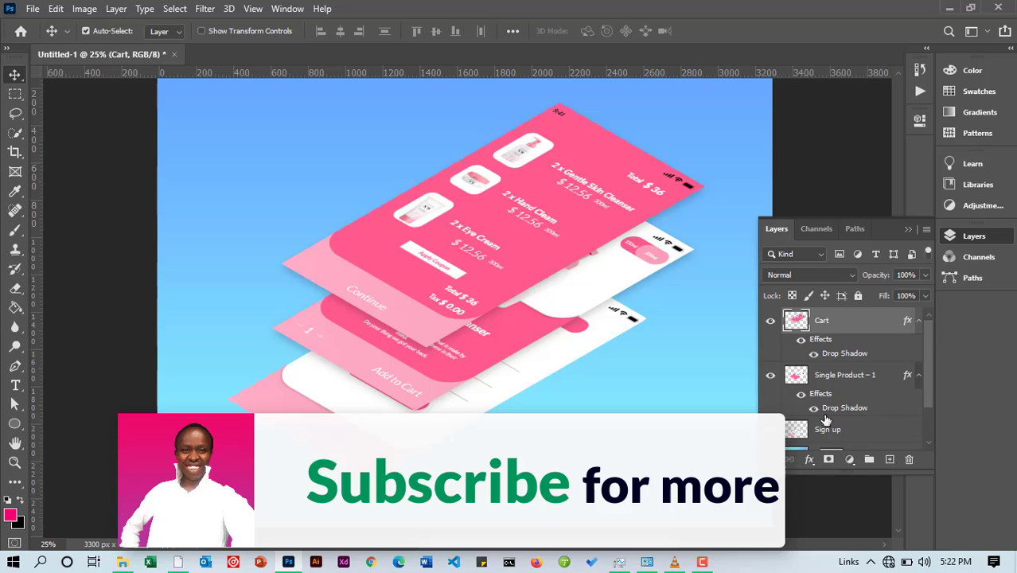
Paste the same drop shadow onto the Sign up layer and hide the Layers panel.
scroll(825, 419, "down", 2)
left_click(815, 386)
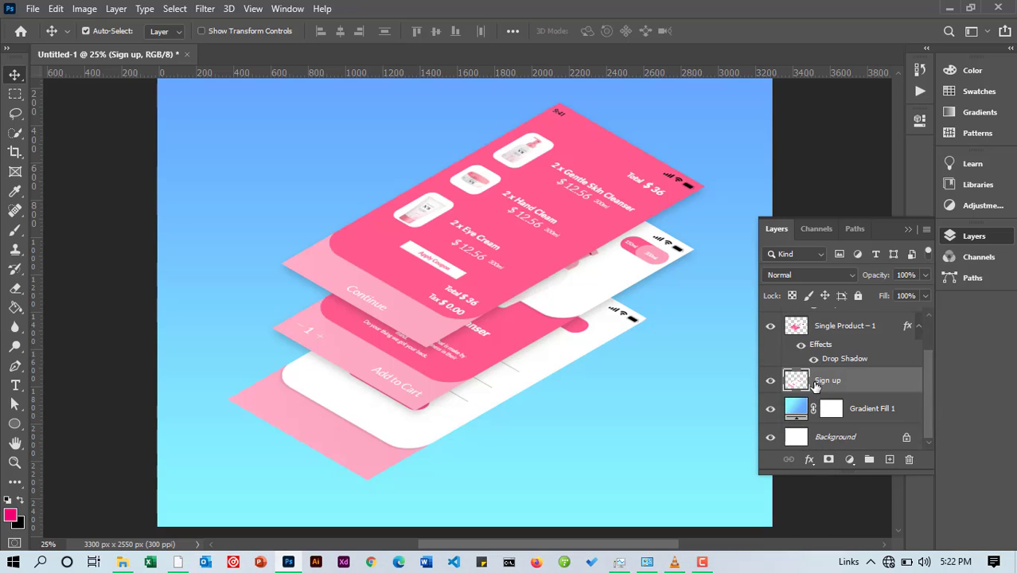
right_click(835, 385)
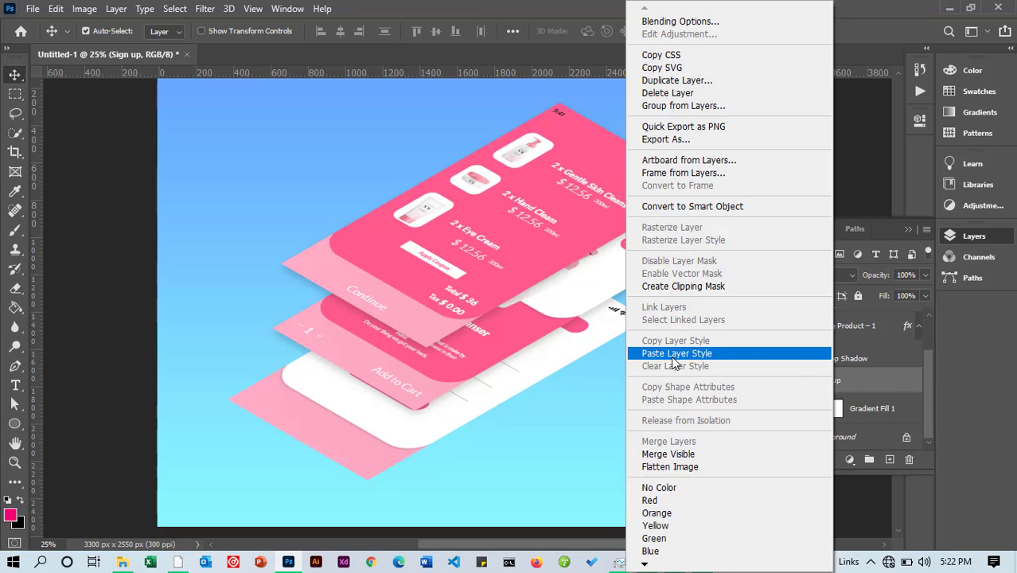
left_click(675, 356)
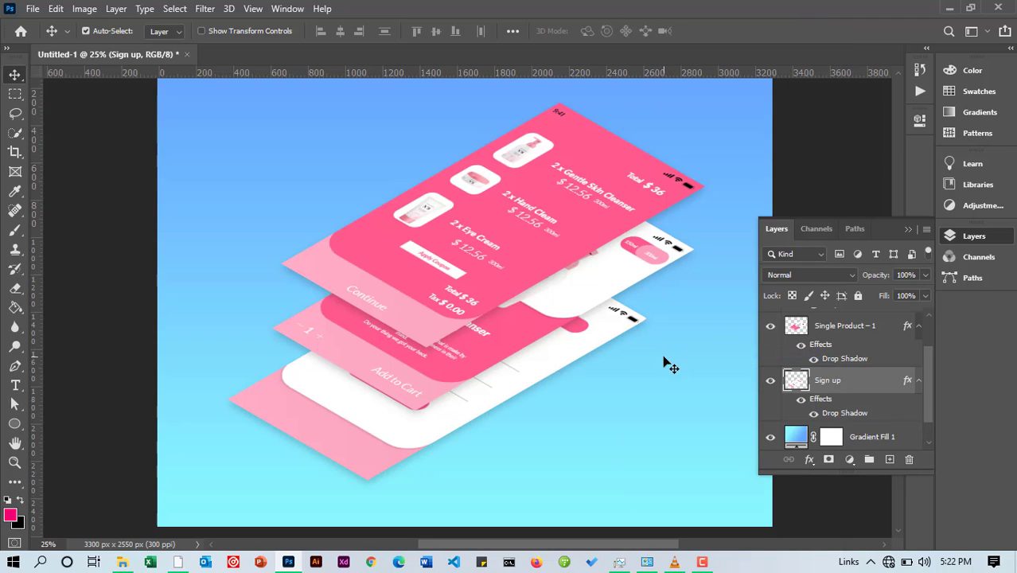
key("alt+bracketleft")
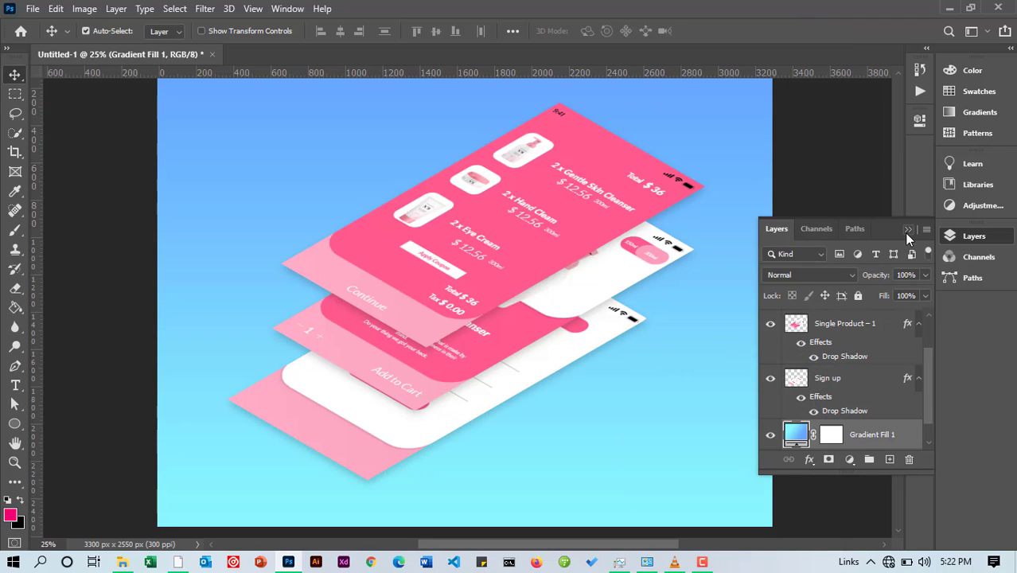
left_click(908, 231)
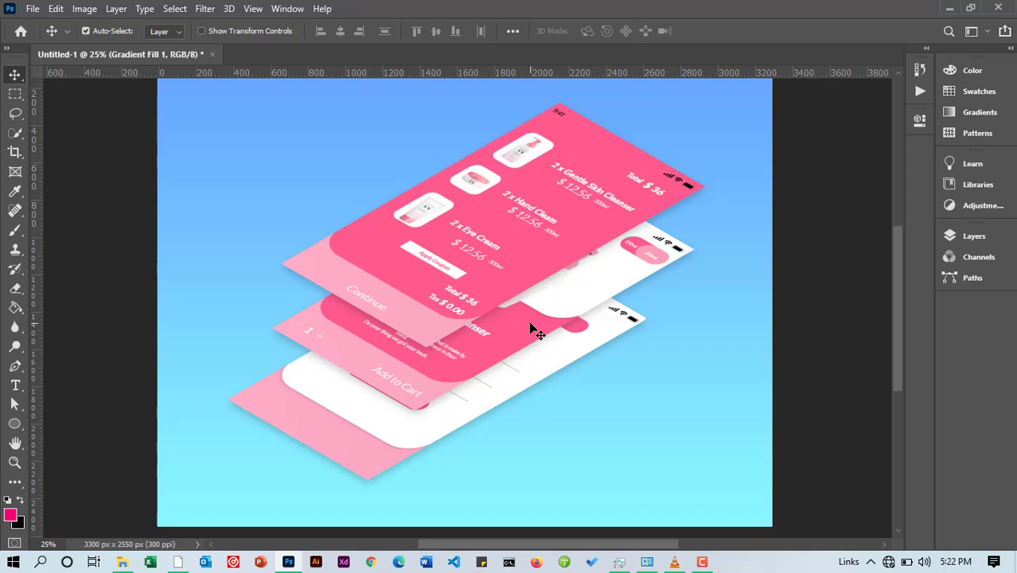
Nudge the middle and bottom screens, lower the Cart screen, and raise the Sign up screen about 105 px.
left_click_drag(531, 327, 539, 335)
left_click_drag(536, 387, 571, 408)
left_click_drag(442, 301, 426, 289)
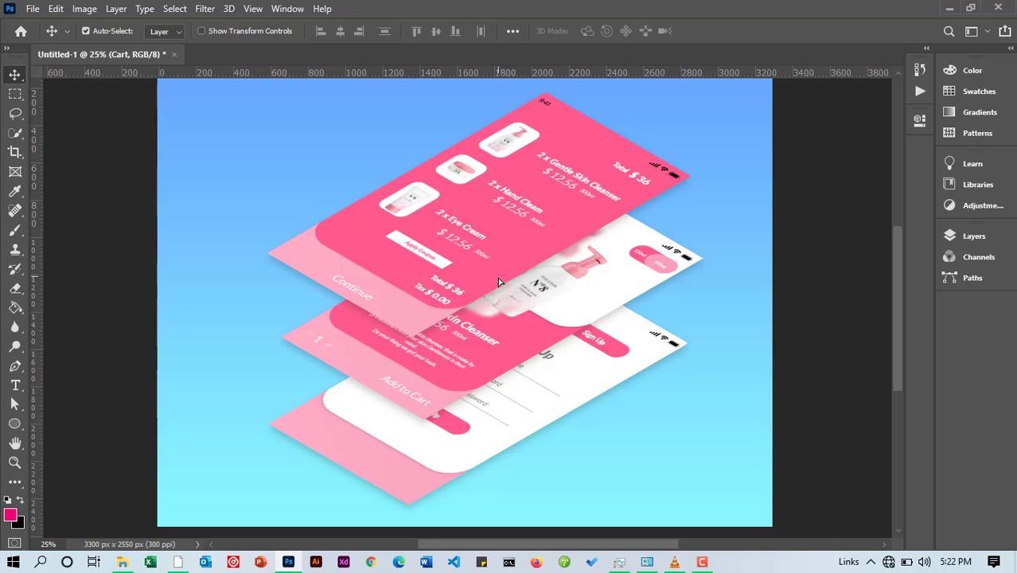
left_click_drag(500, 281, 504, 306)
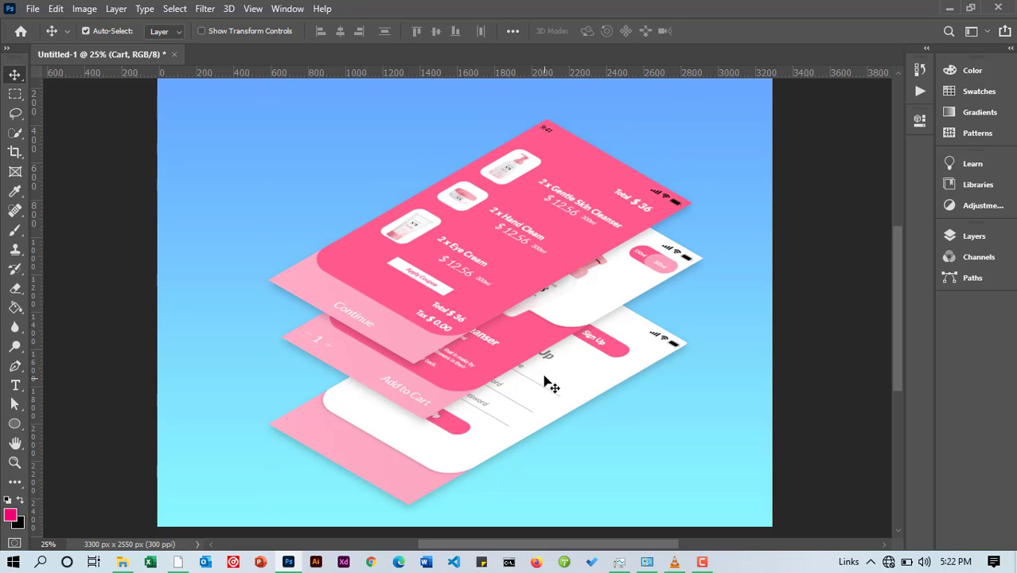
left_click_drag(545, 377, 544, 363)
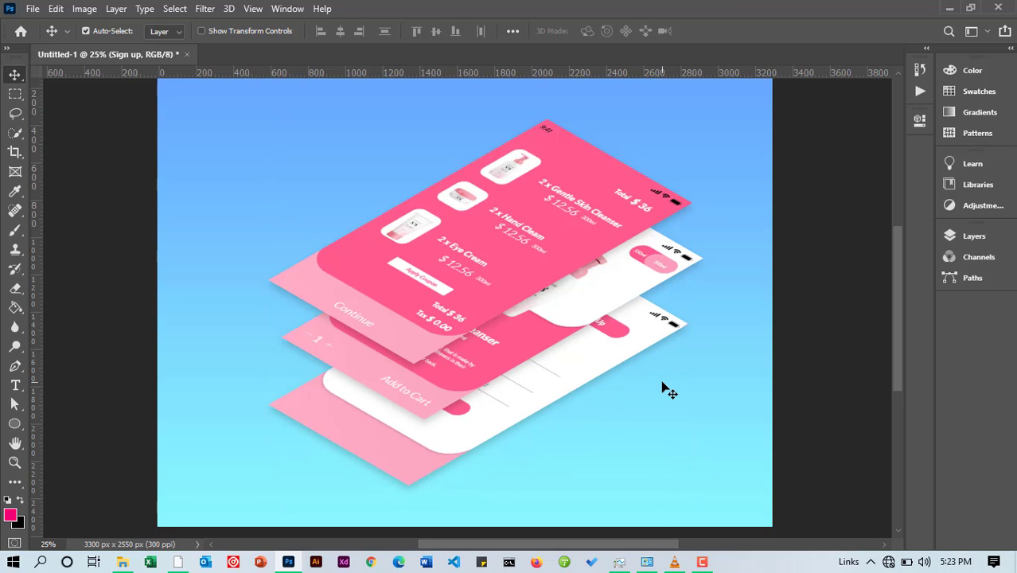